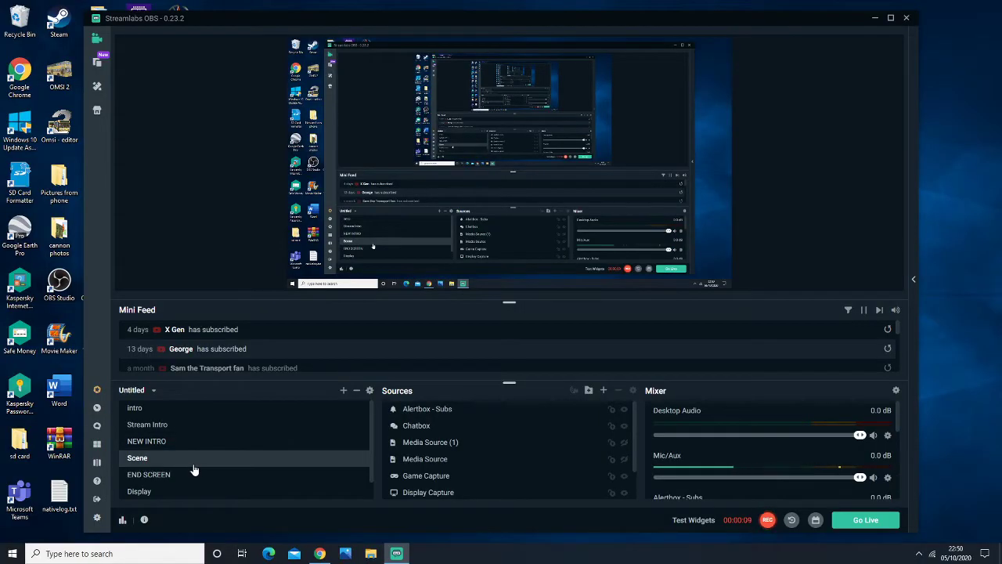
- Switch to Chrome and open the Maps category under OMSI 2 in the Fellowsfilm downloads
click(877, 18)
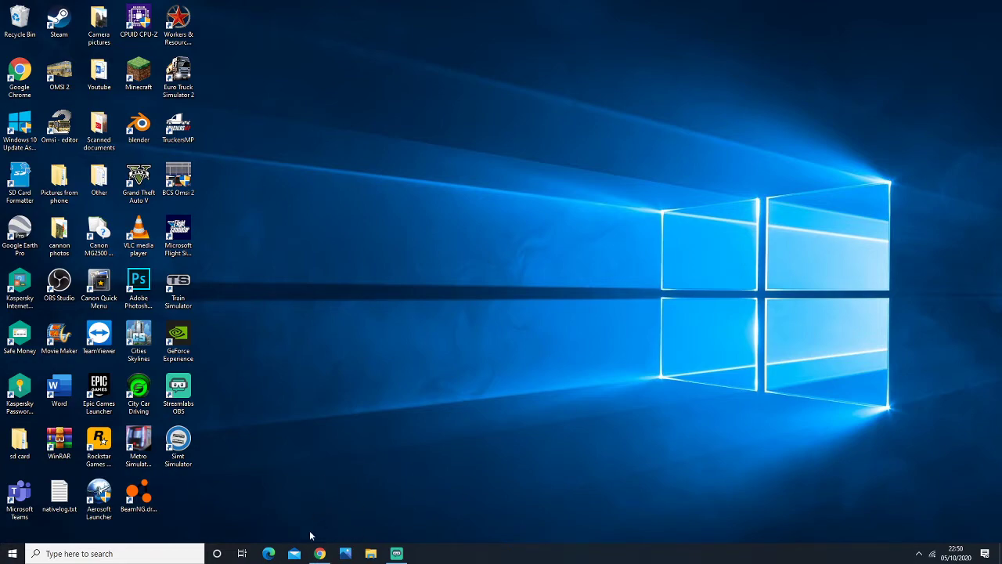
click(319, 553)
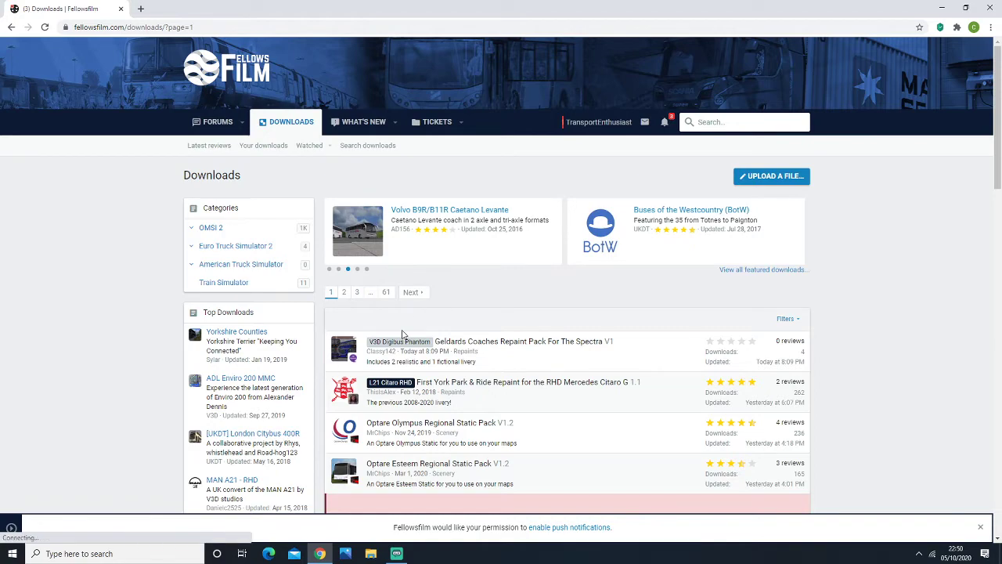
scroll(384, 325, down, 4)
scroll(368, 321, up, 4)
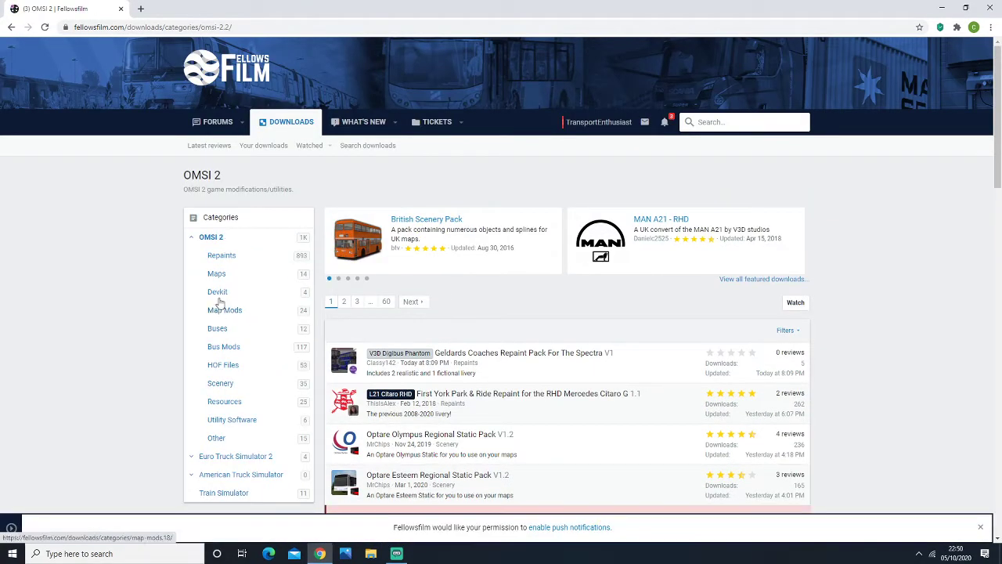
click(220, 279)
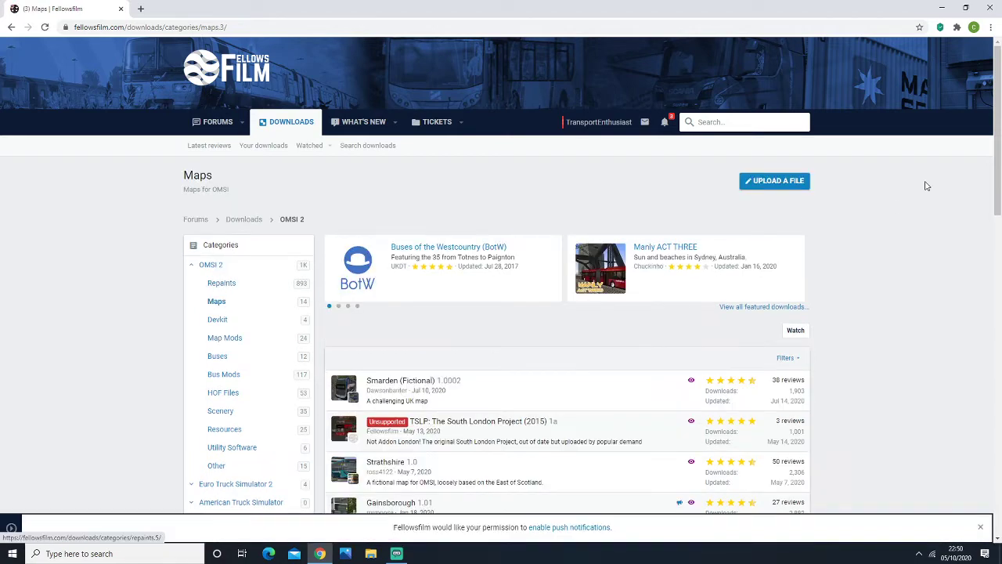
- Open the Smarden (Fictional) map's page and look through its screenshots, updates and reviews
drag(1000, 144, 1000, 196)
click(423, 233)
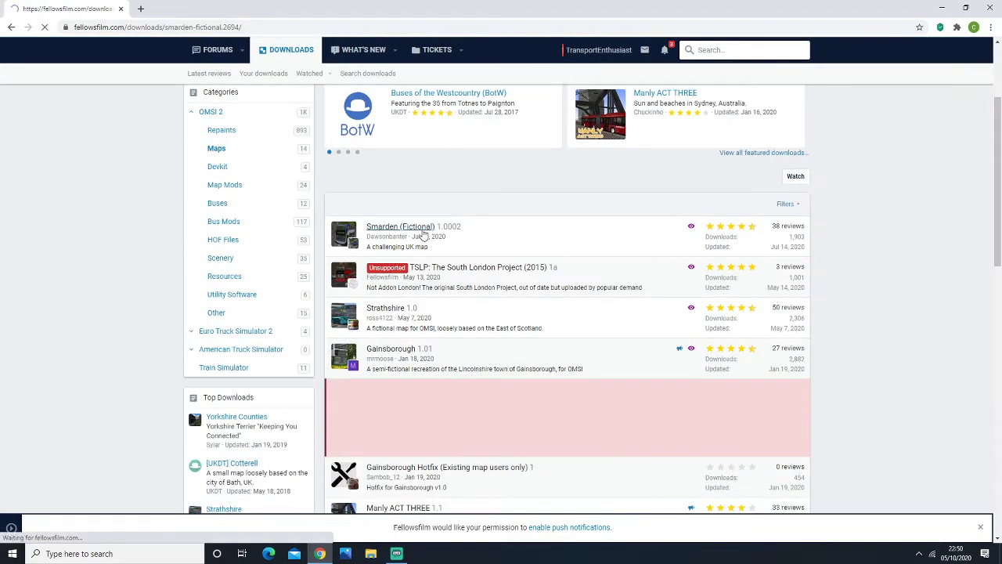
scroll(698, 258, down, 15)
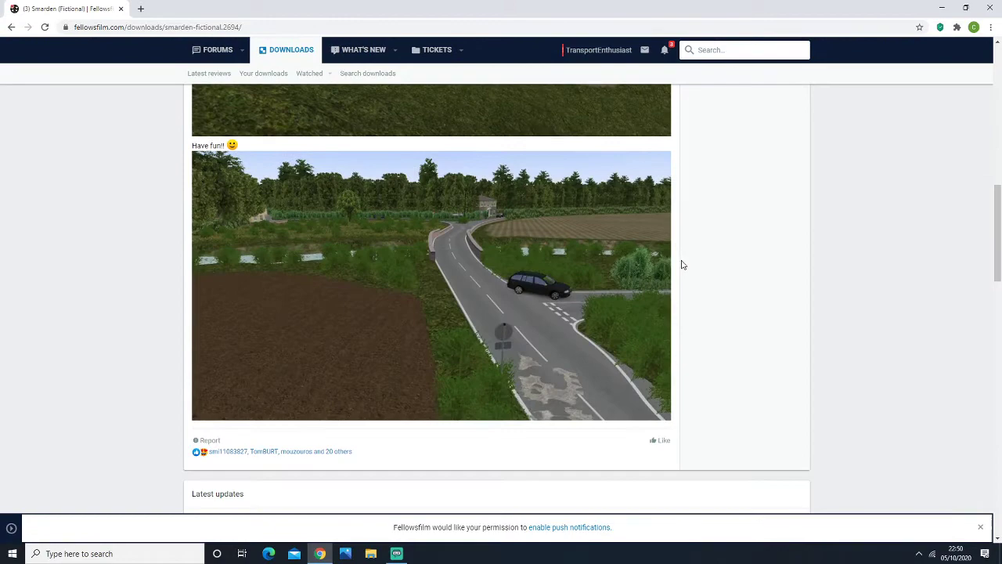
scroll(423, 262, up, 3)
scroll(403, 280, down, 4)
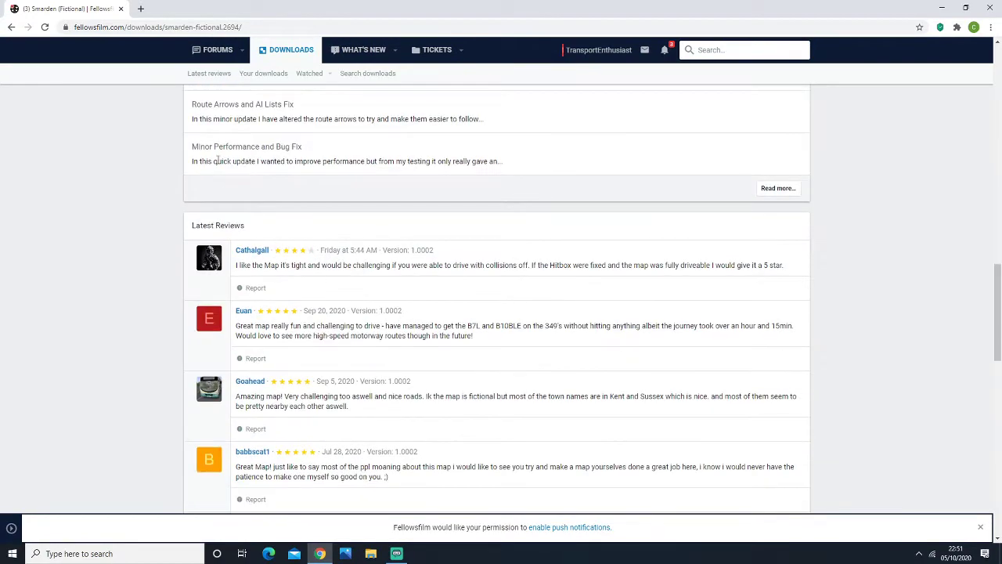
scroll(221, 233, up, 2)
- Read the Smarden map's update notes, including the Minor Performance and Bug Fix entry
click(228, 253)
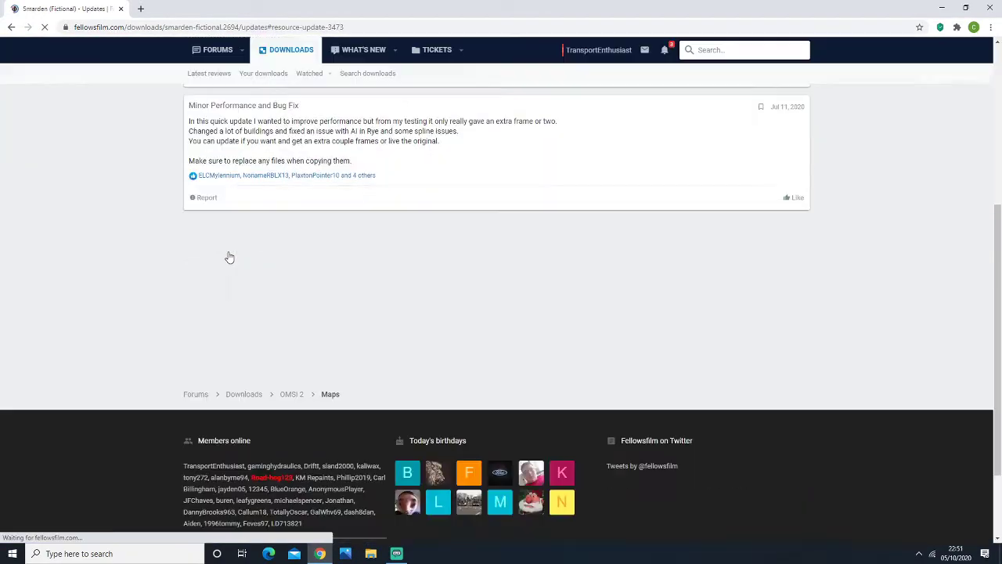
scroll(268, 125, up, 3)
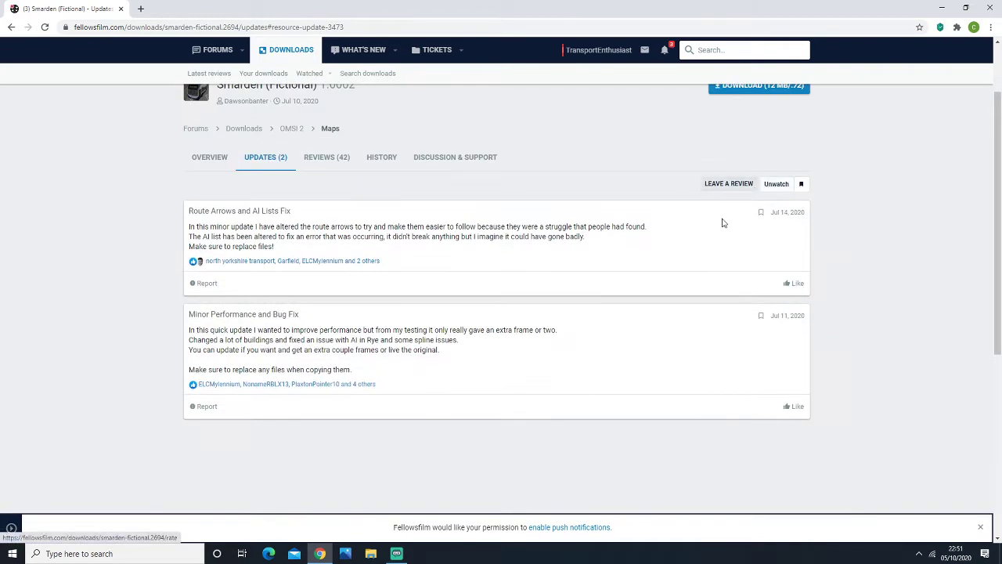
click(259, 319)
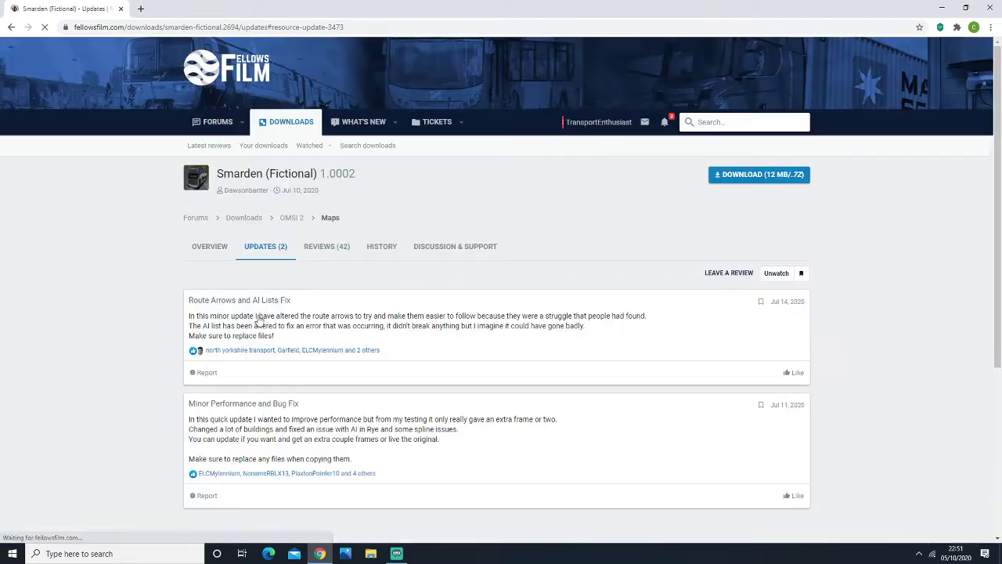
scroll(1001, 274, up, 3)
scroll(1001, 274, up, 1)
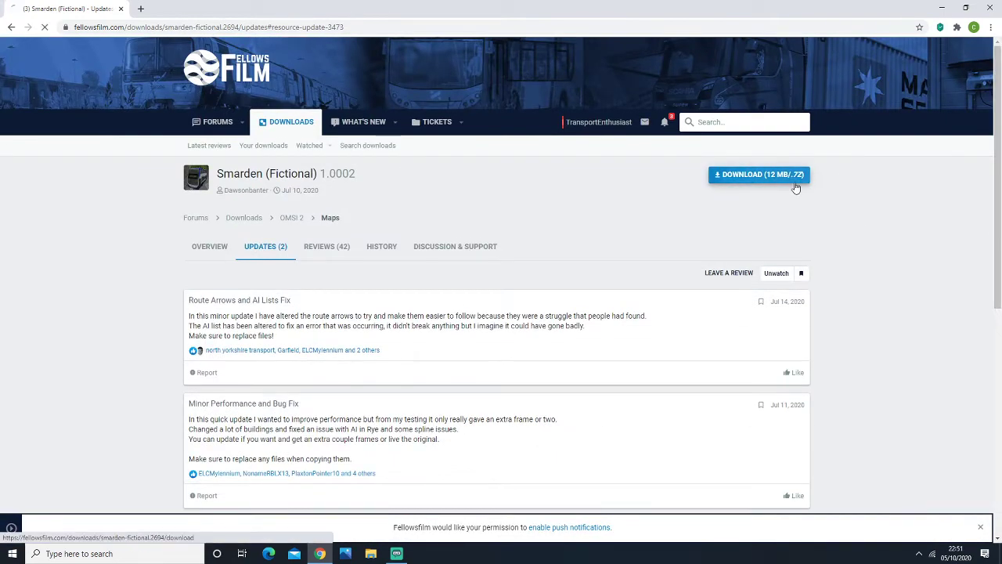
- Download the Smarden (Fictional) .7z file and open the downloaded archive
click(796, 187)
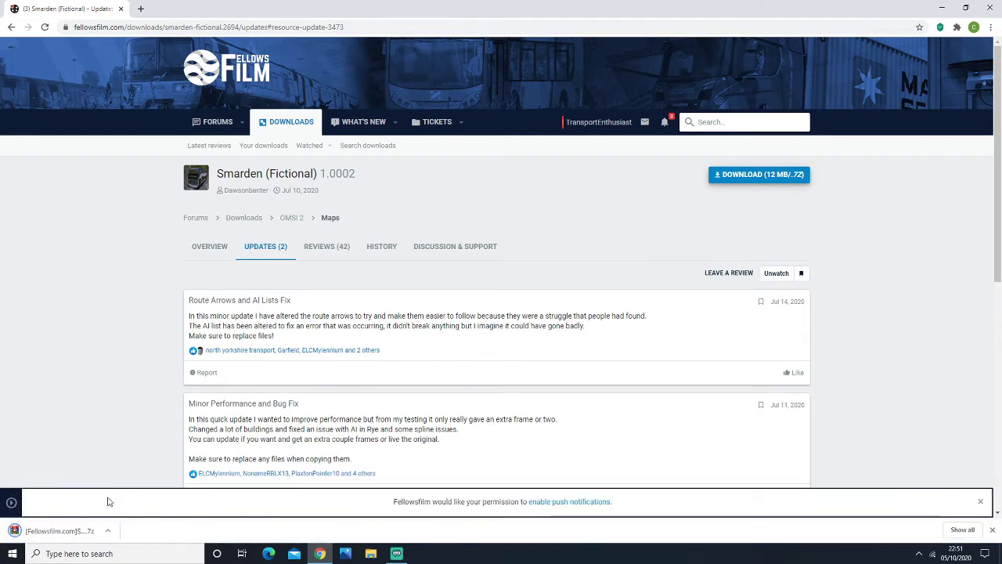
click(108, 530)
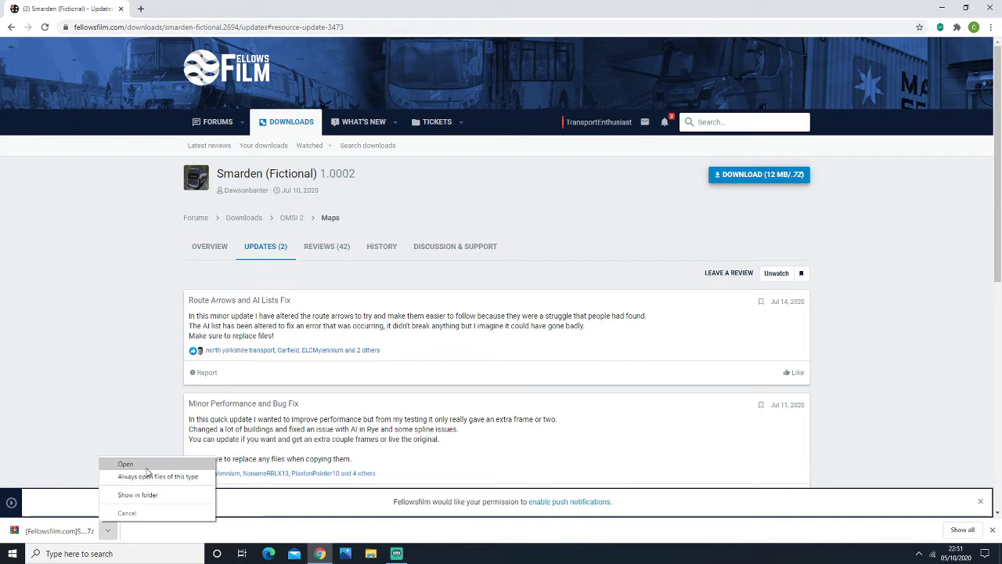
click(146, 469)
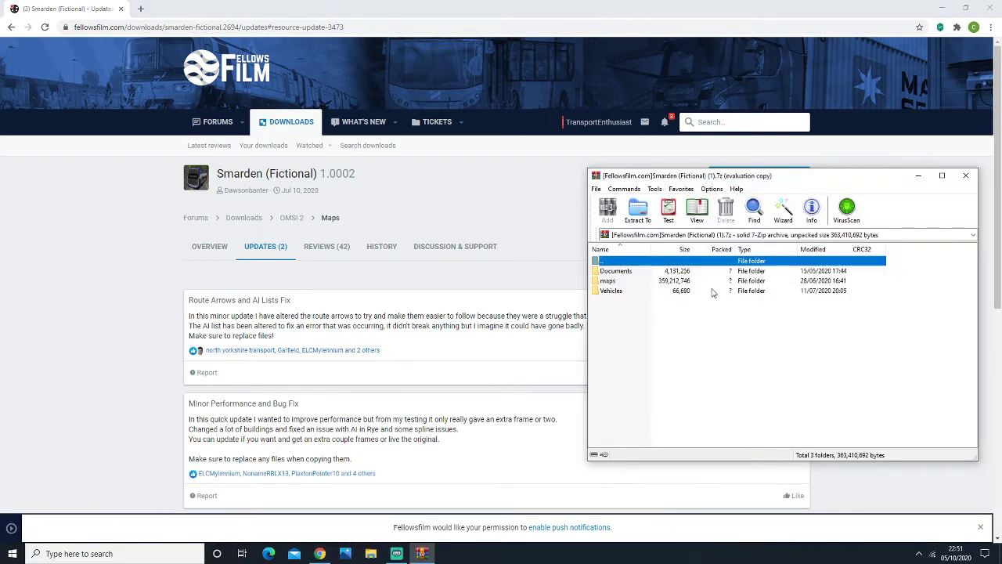
click(863, 278)
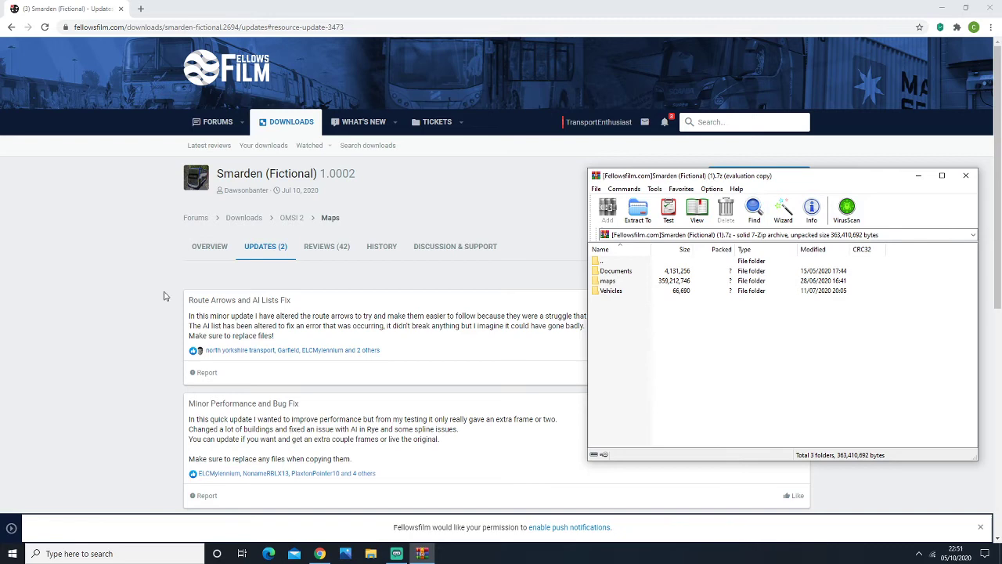
- Switch to File Explorer and open the Program Files (x86) folder on Local Disk (C:)
click(62, 342)
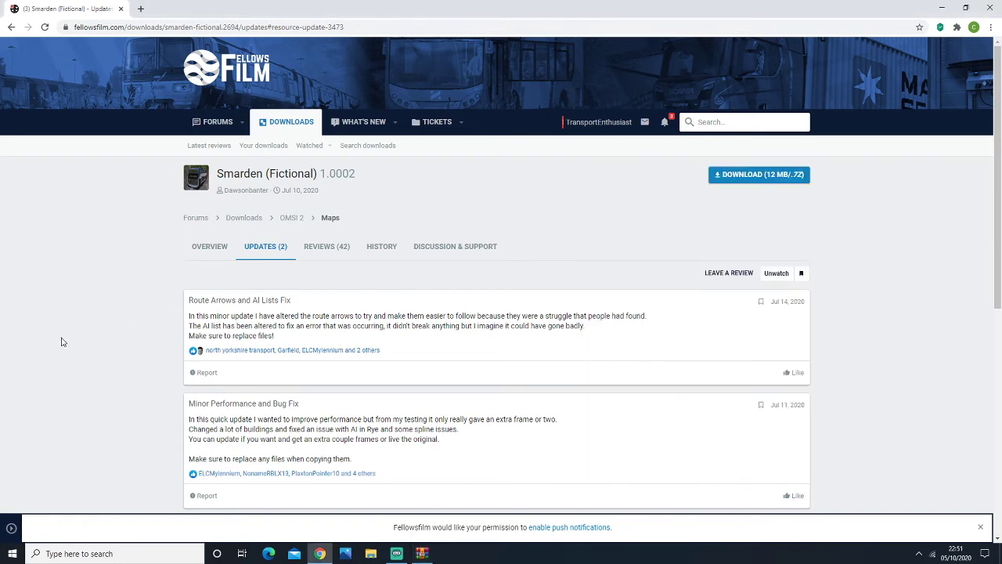
click(370, 556)
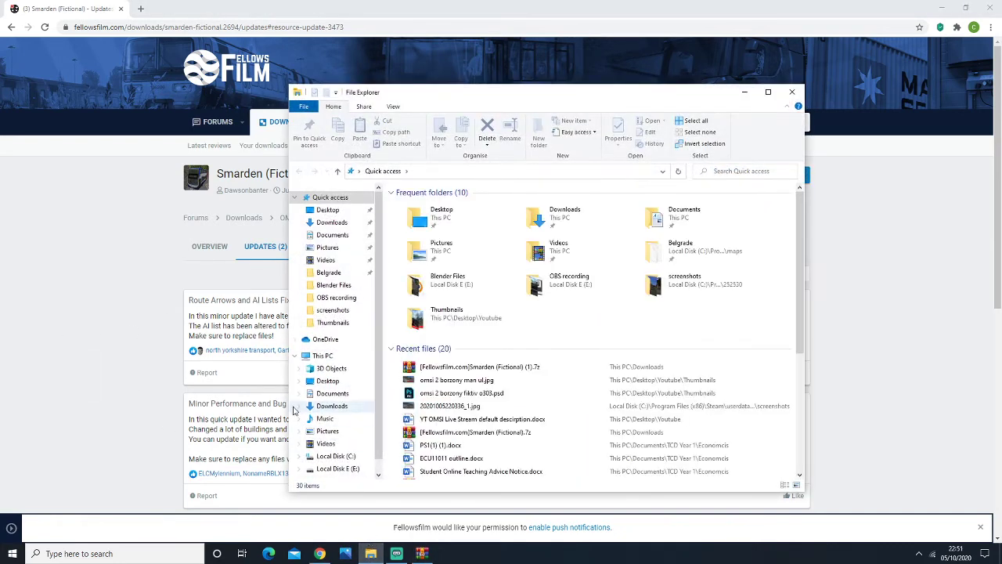
click(322, 355)
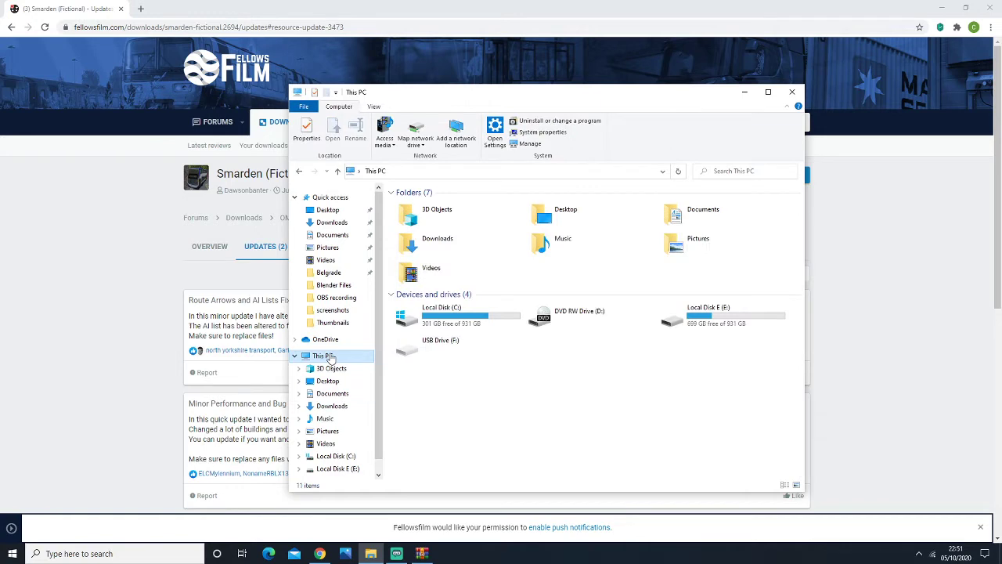
double_click(453, 326)
click(444, 316)
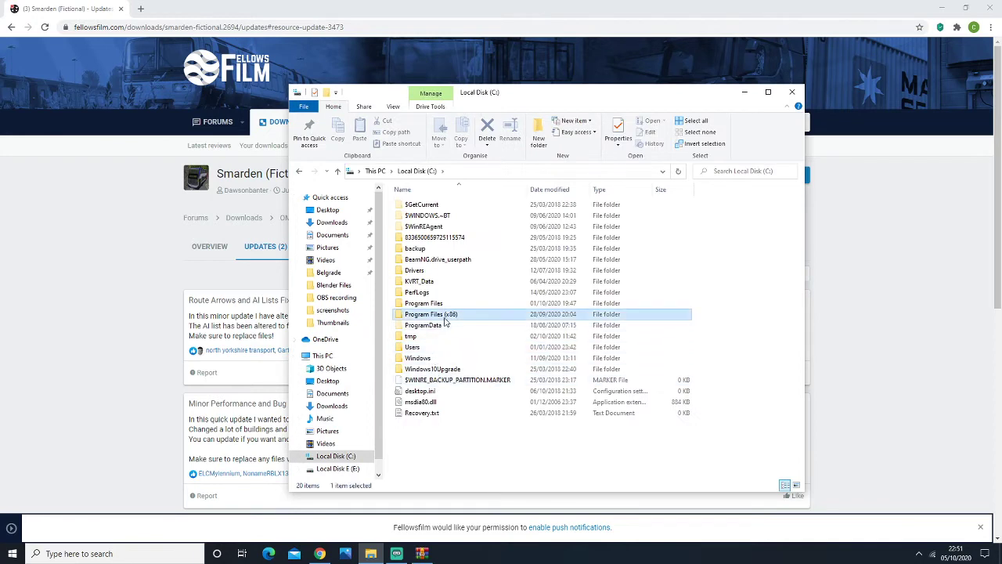
double_click(444, 316)
- Open the OMSI 2 game folder inside Steam's SteamApps common folder
scroll(435, 407, down, 5)
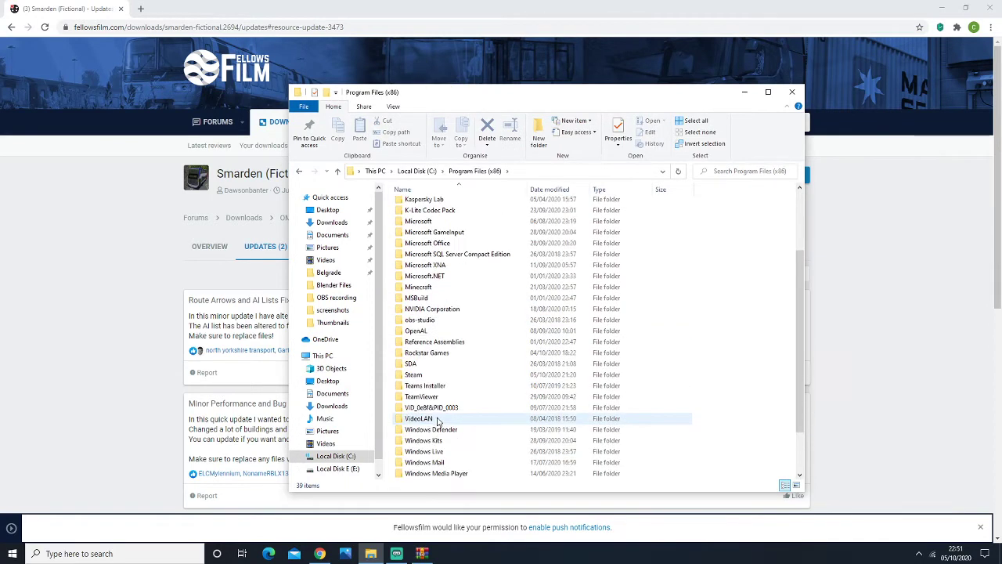
double_click(434, 376)
scroll(437, 371, down, 3)
double_click(434, 367)
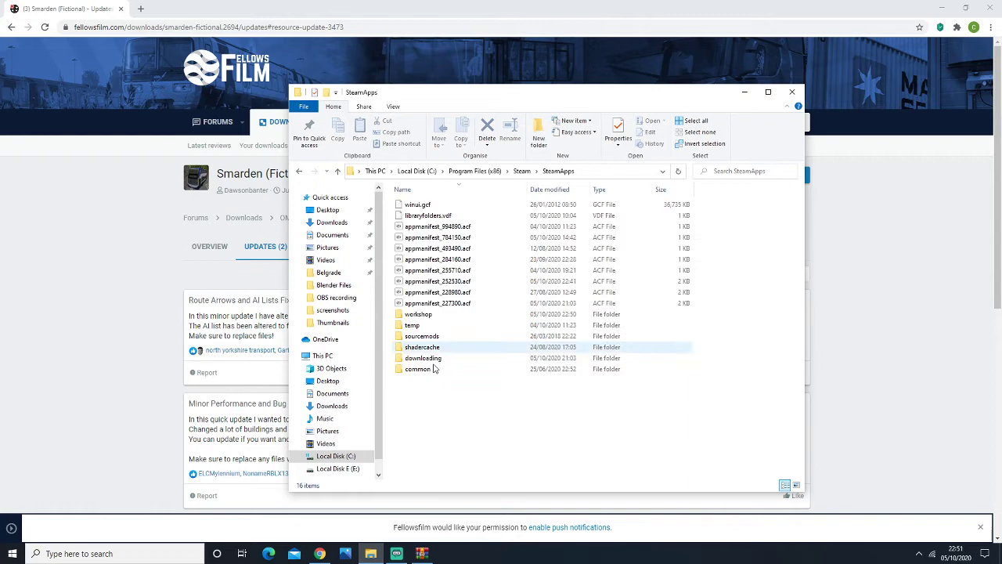
double_click(434, 368)
click(427, 264)
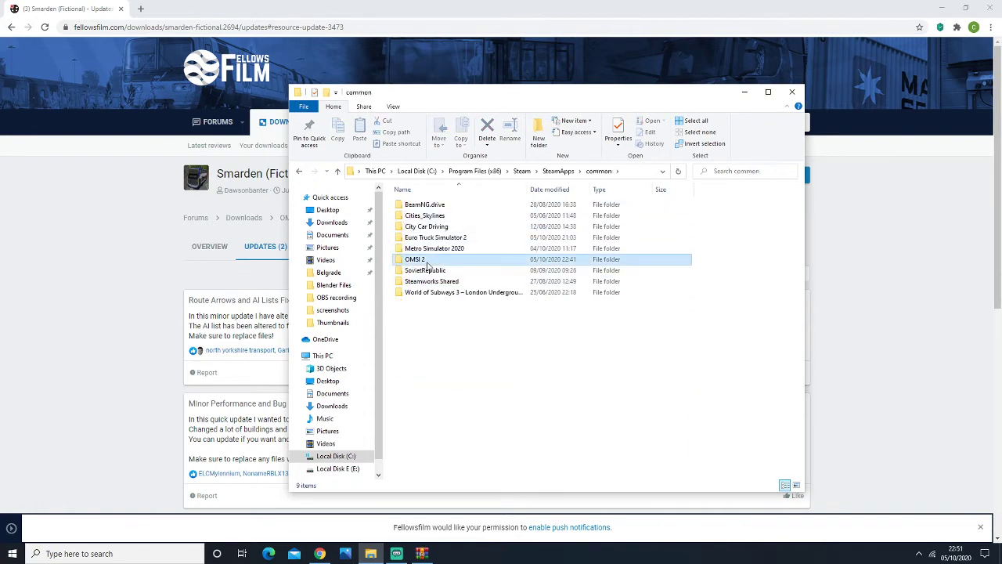
double_click(427, 265)
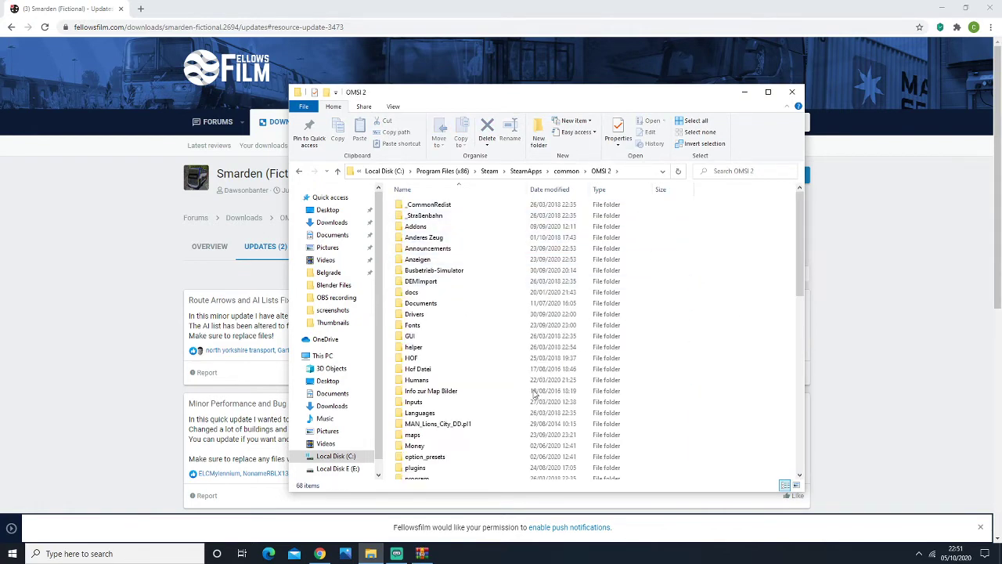
- Compare the folders in the Smarden archive with those in the OMSI 2 game folder
mouse_move(796, 222)
mouse_down()
mouse_move(798, 396)
mouse_move(799, 205)
mouse_up()
click(421, 553)
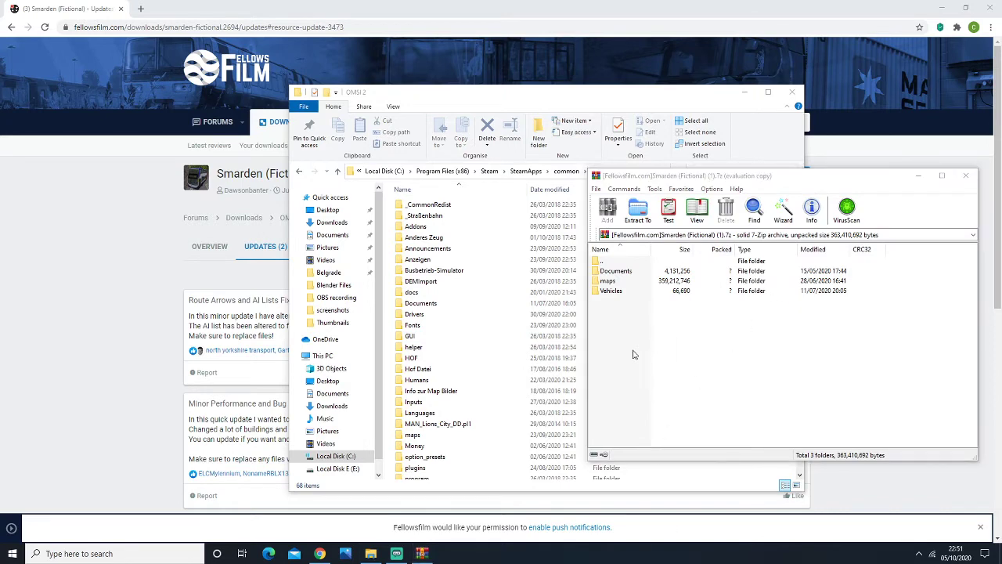
click(683, 480)
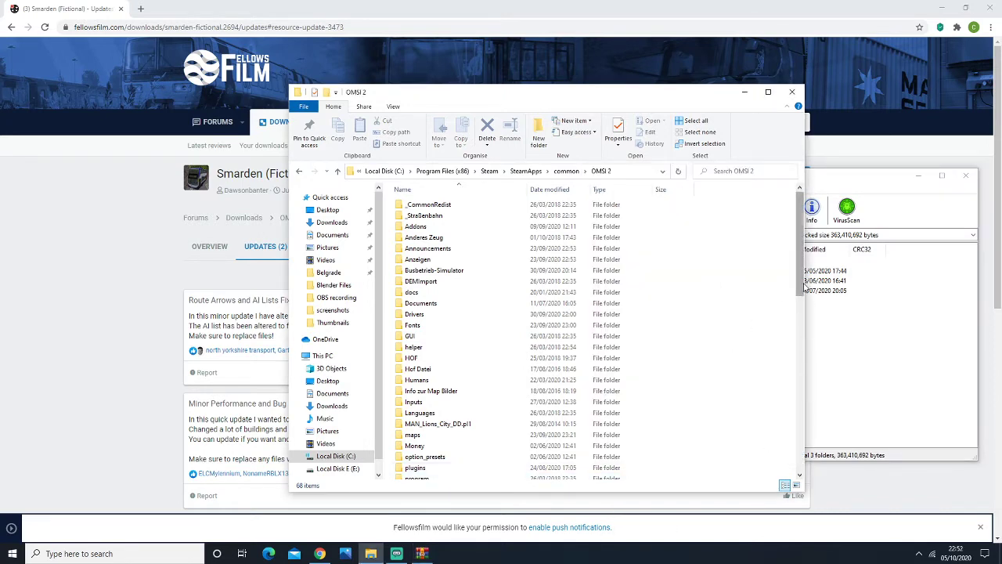
scroll(799, 316, down, 3)
click(877, 311)
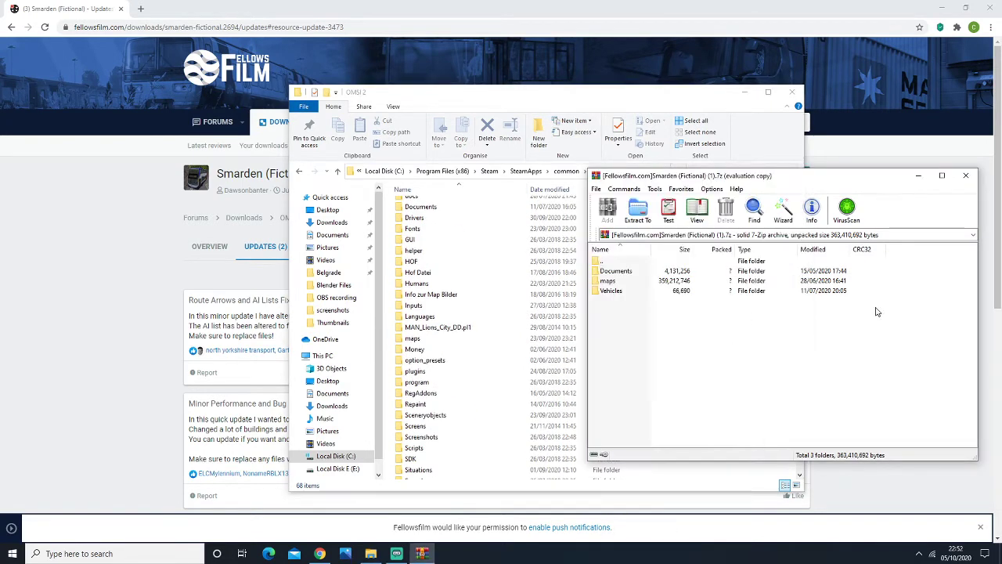
- Open the Vehicles folder in both the Smarden archive and the OMSI 2 game folder
double_click(662, 292)
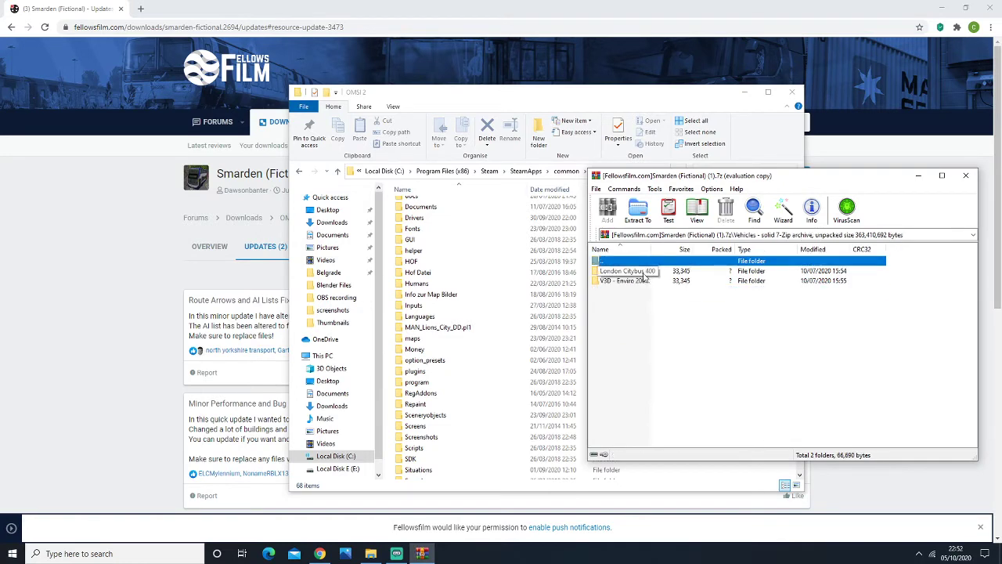
drag(646, 276, 744, 474)
scroll(548, 336, down, 7)
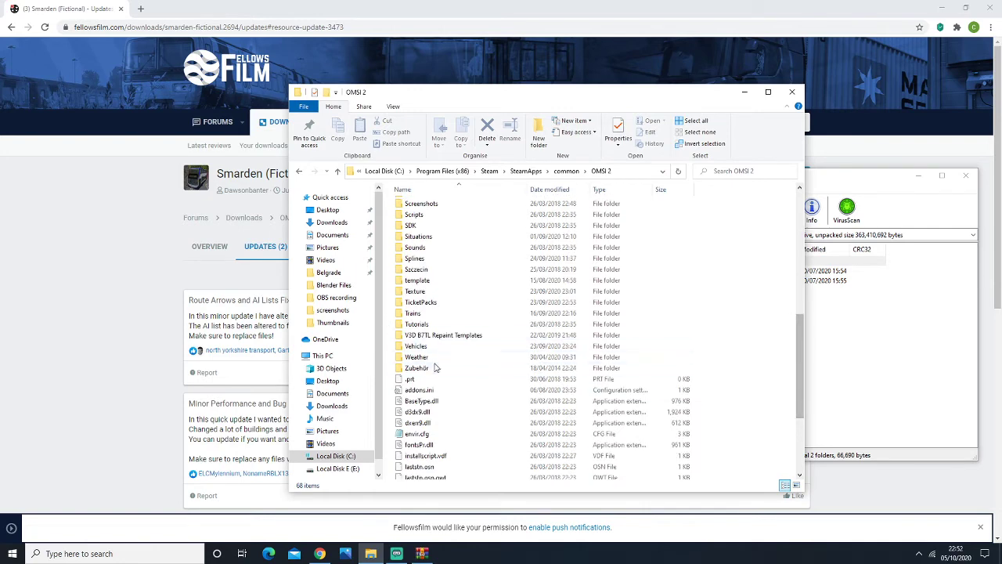
double_click(416, 346)
key(alt+Tab)
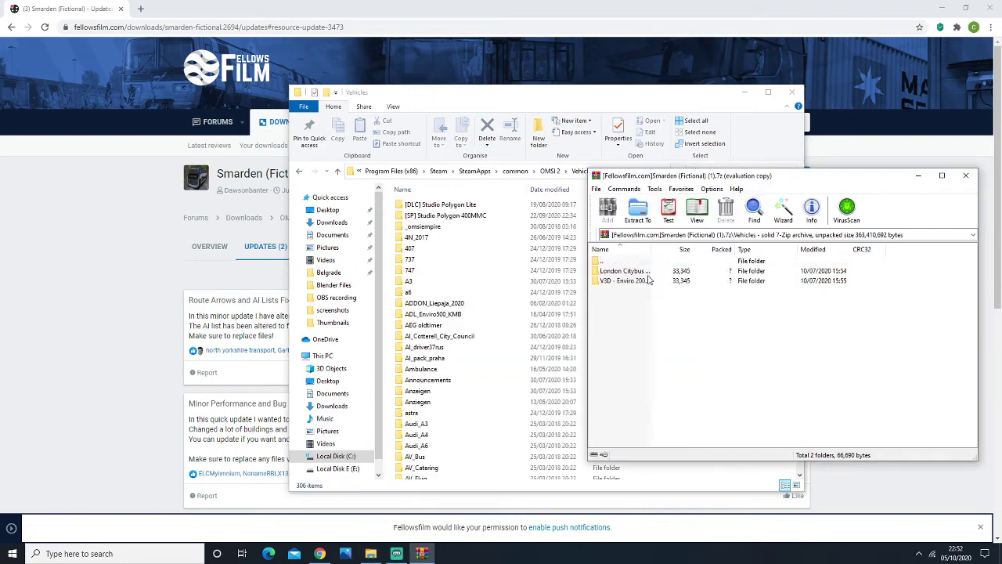
- Extract the Documents, maps and Vehicles folders from the archive's root into OMSI 2's Vehicles folder and locate the extracted Documents folder there
key(BackSpace)
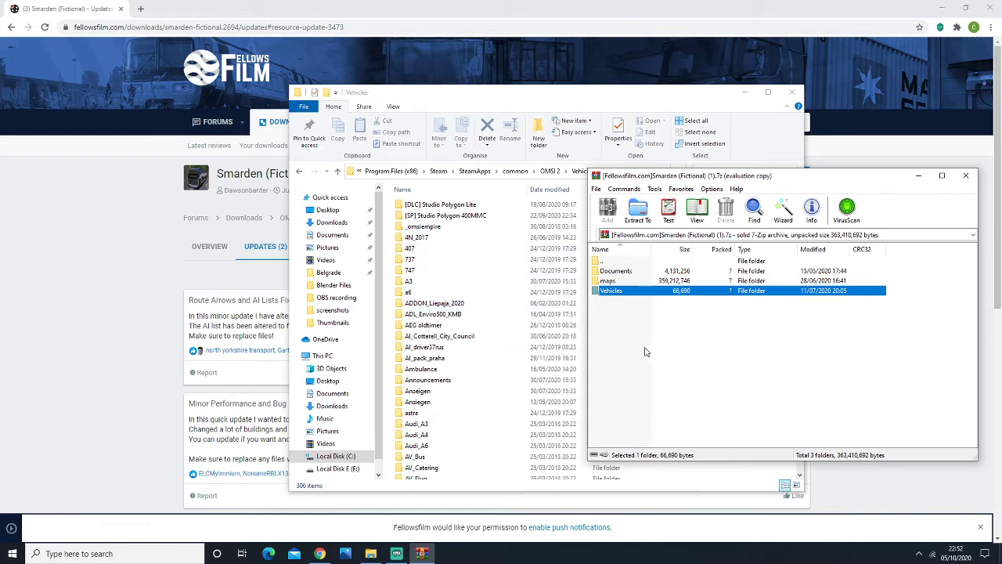
click(679, 350)
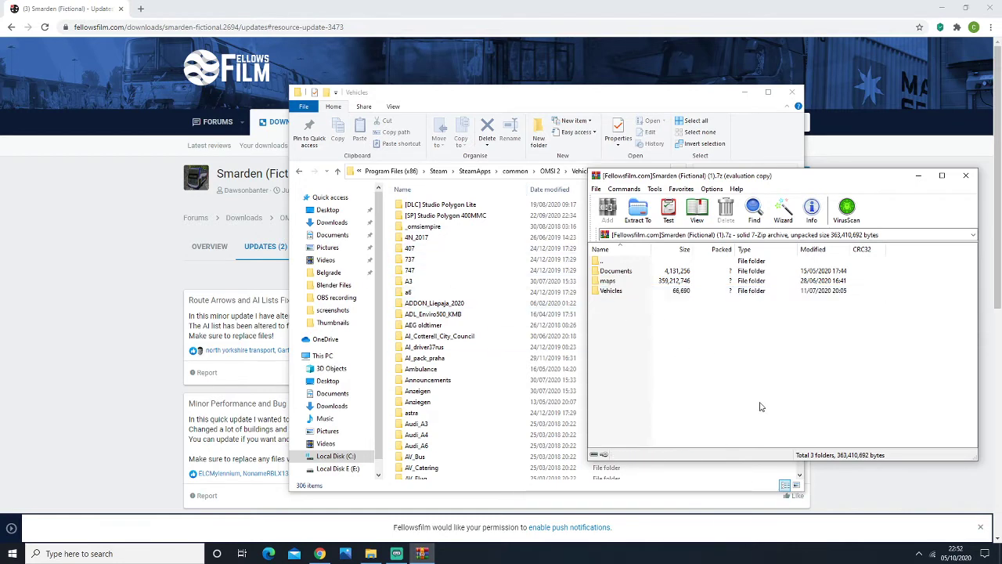
click(619, 273)
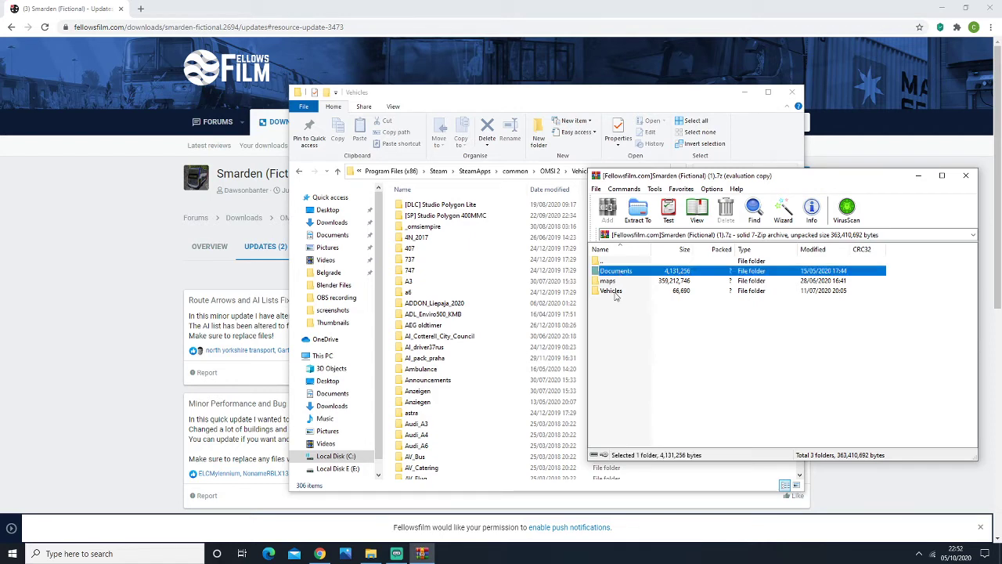
shift+click(616, 293)
drag(639, 283, 389, 275)
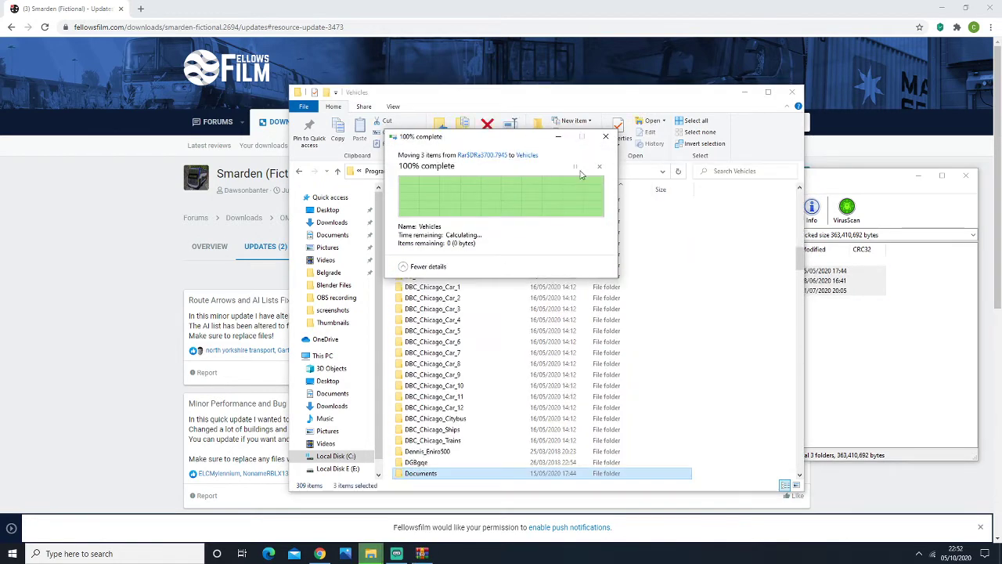
scroll(664, 349, down, 5)
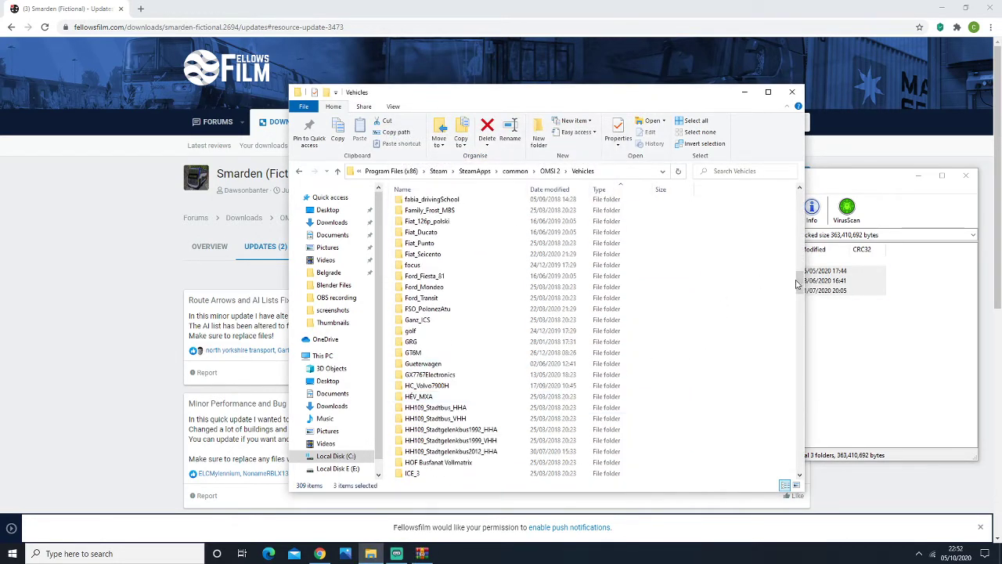
scroll(741, 331, up, 7)
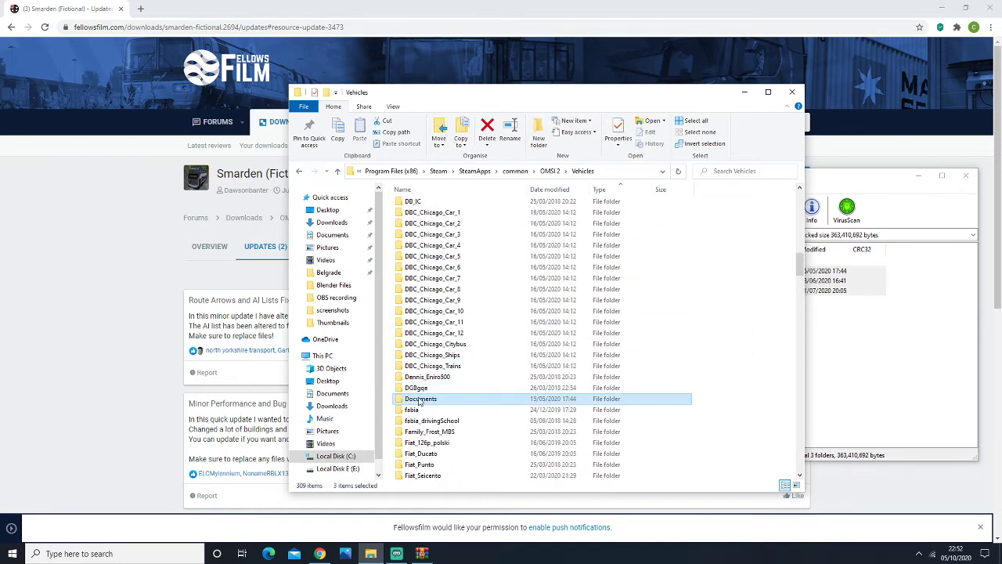
- Delete the misplaced Documents, maps and Vehicles folders from OMSI 2's Vehicles folder and return to the main OMSI 2 folder
right_click(430, 400)
click(448, 362)
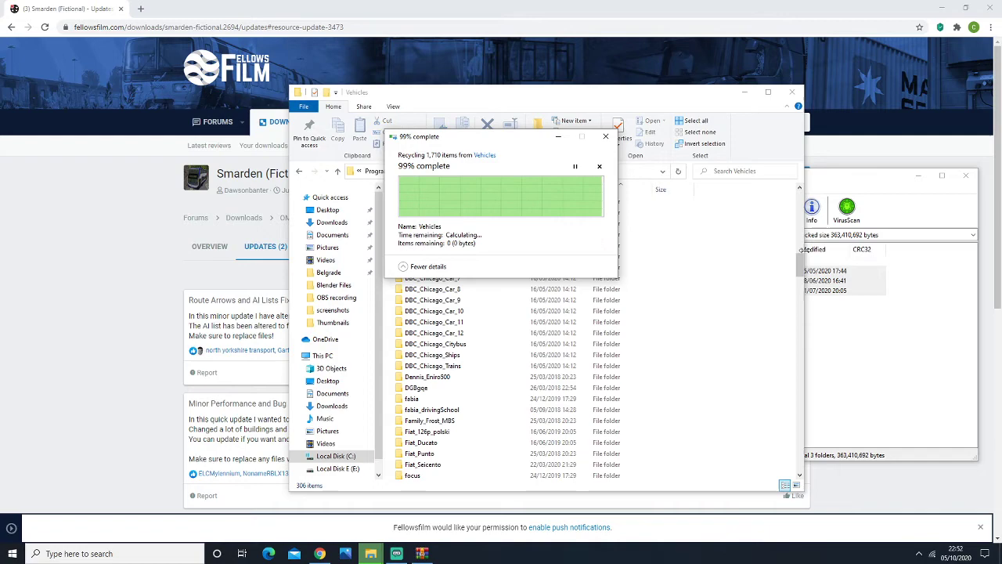
drag(800, 266, 800, 419)
click(552, 170)
- Extract the Documents, maps and Vehicles folders from the Smarden archive into the OMSI 2 folder, replacing files with the same names
click(814, 313)
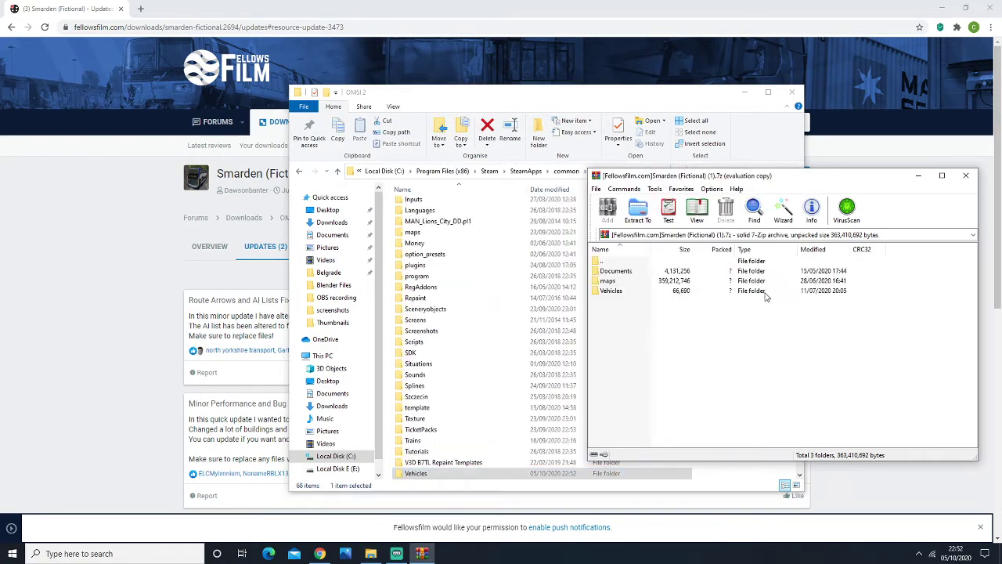
click(725, 271)
shift+click(669, 291)
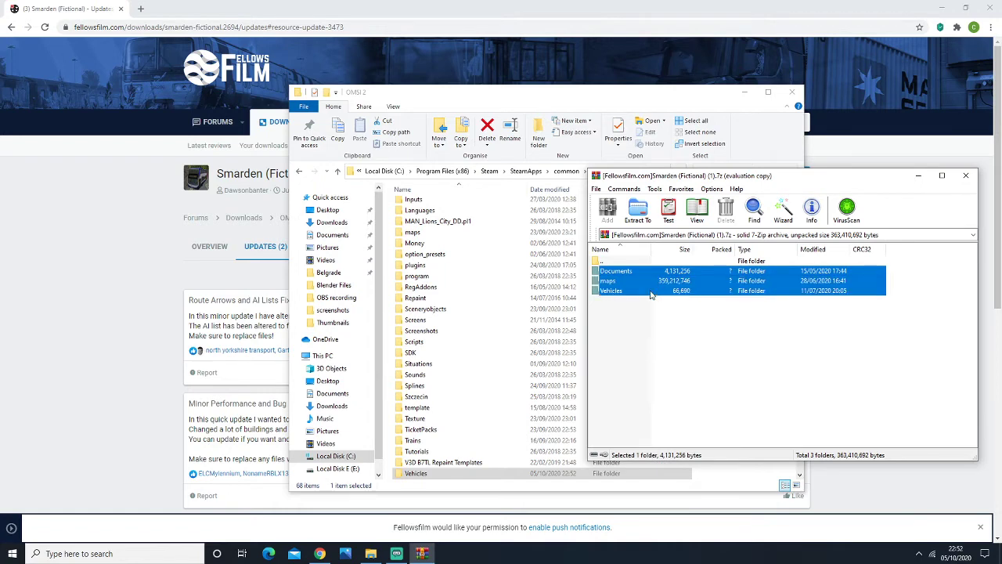
drag(636, 281, 385, 272)
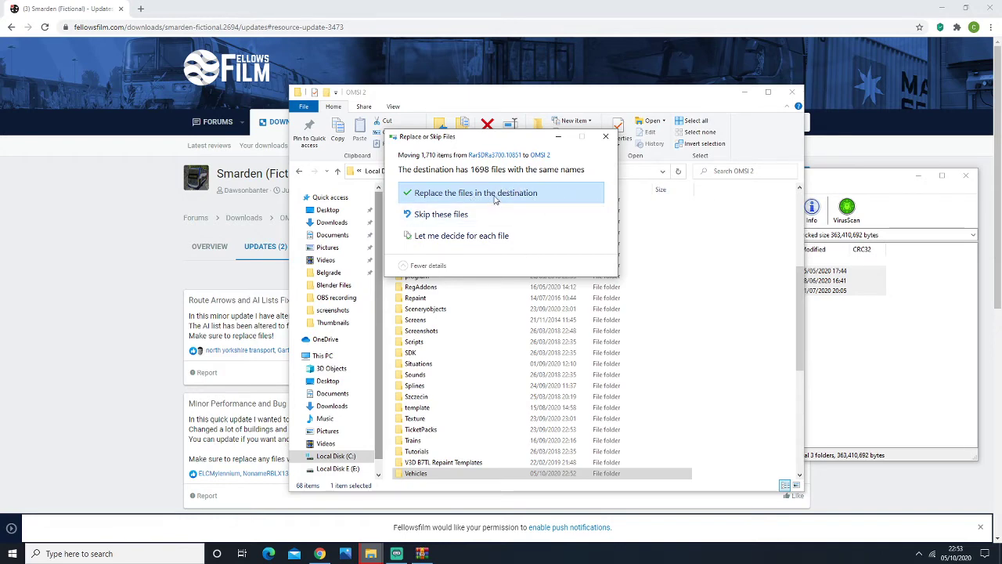
click(494, 200)
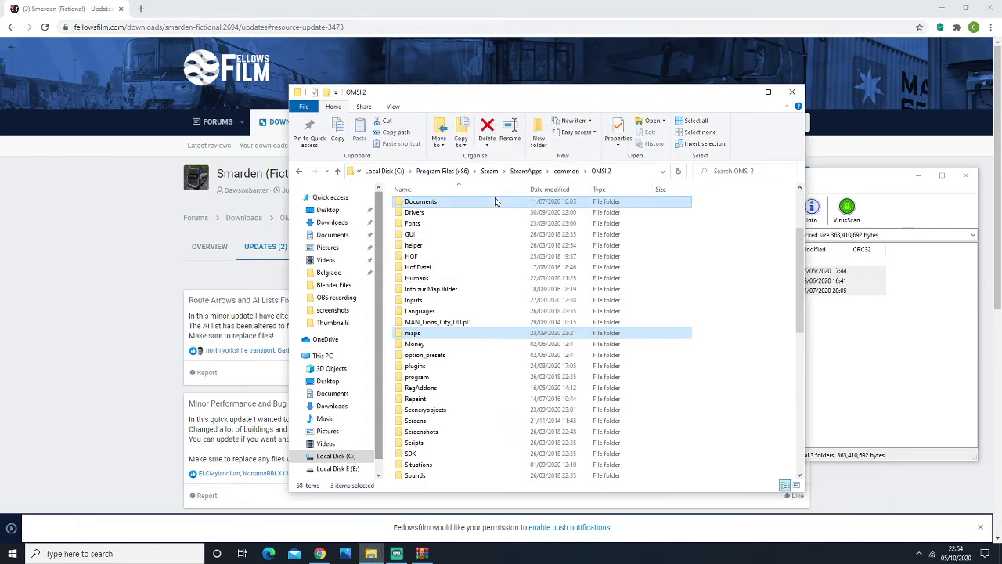
- Look over the OMSI 2 folder for the extracted Documents, maps and Vehicles folders
scroll(714, 344, down, 6)
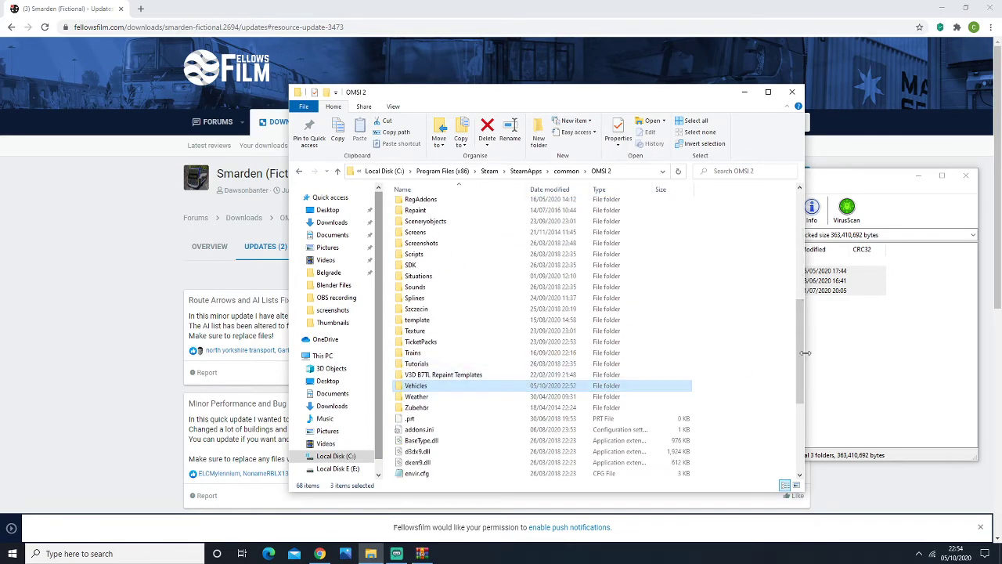
mouse_move(798, 353)
mouse_down()
mouse_move(793, 252)
mouse_move(791, 384)
mouse_move(790, 357)
mouse_up()
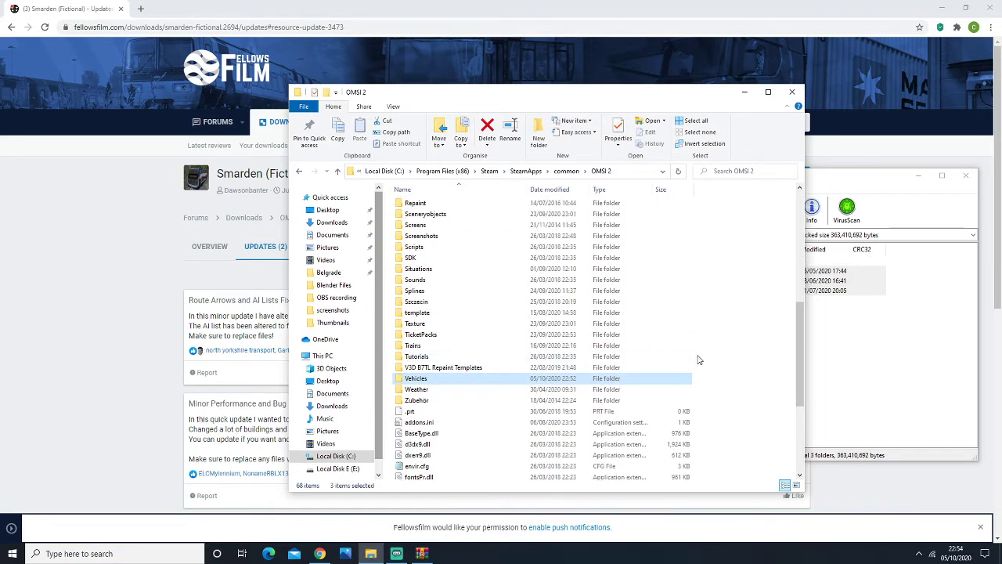
click(695, 358)
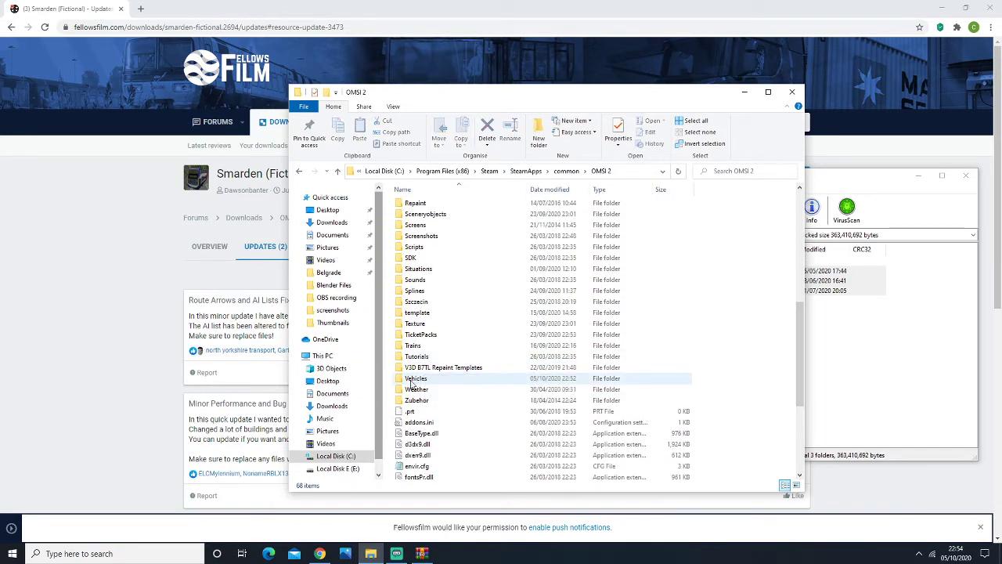
scroll(423, 384, up, 3)
scroll(439, 391, down, 4)
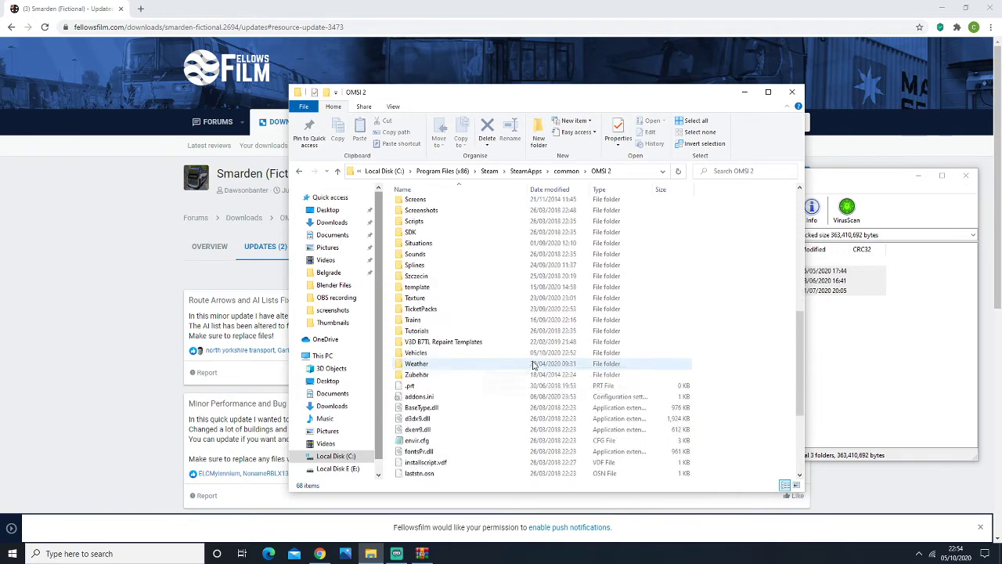
- Open the overview of the Smarden (Fictional) page on Fellowsfilm and review its list of required downloads
click(170, 335)
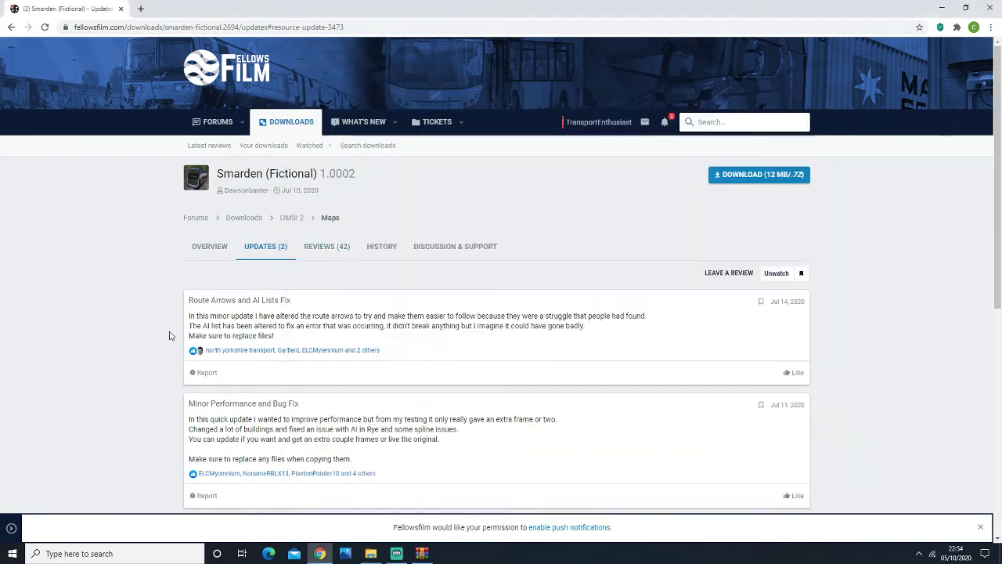
drag(169, 335, 170, 325)
click(210, 246)
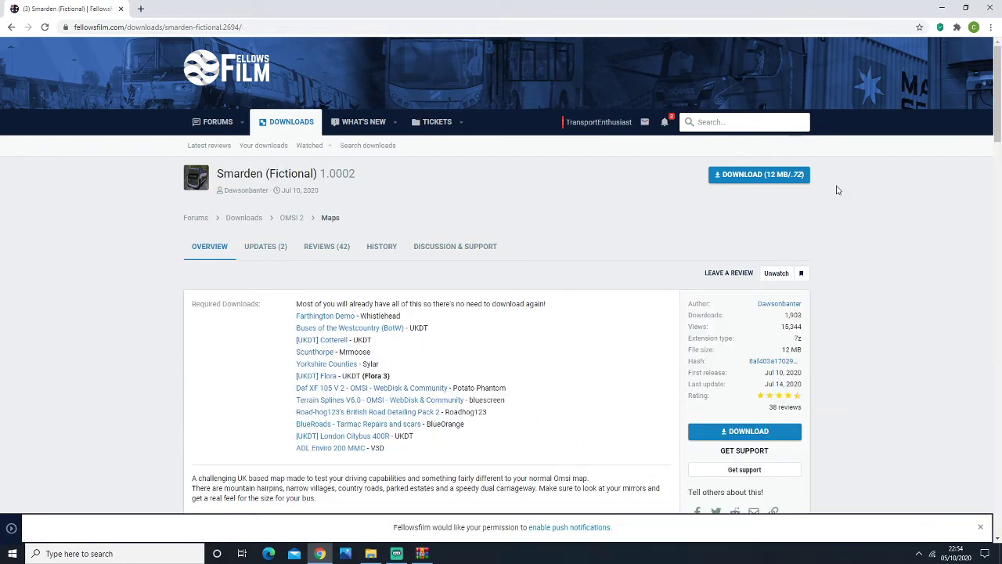
drag(293, 317, 516, 454)
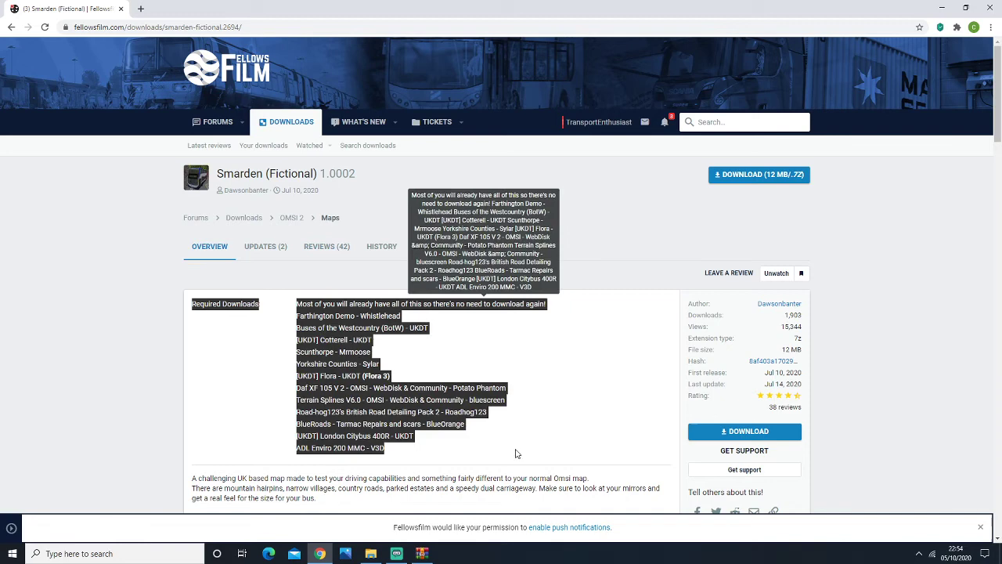
click(536, 452)
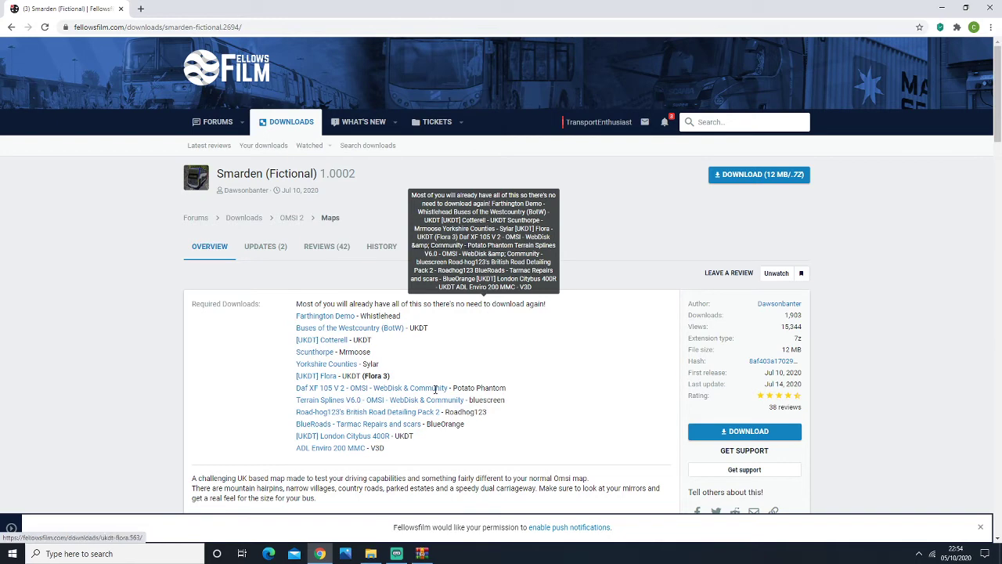
click(121, 556)
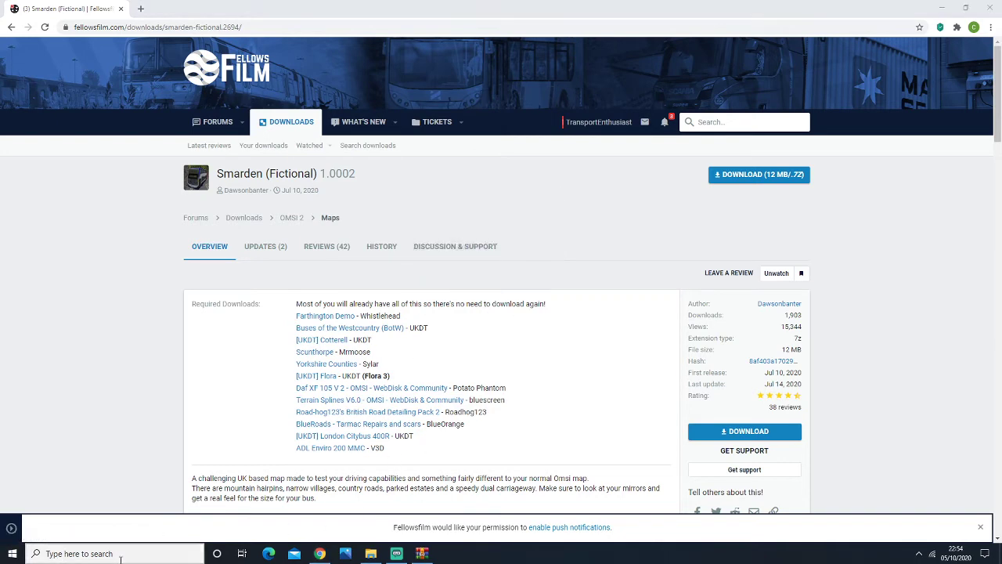
click(530, 246)
triple_click(530, 245)
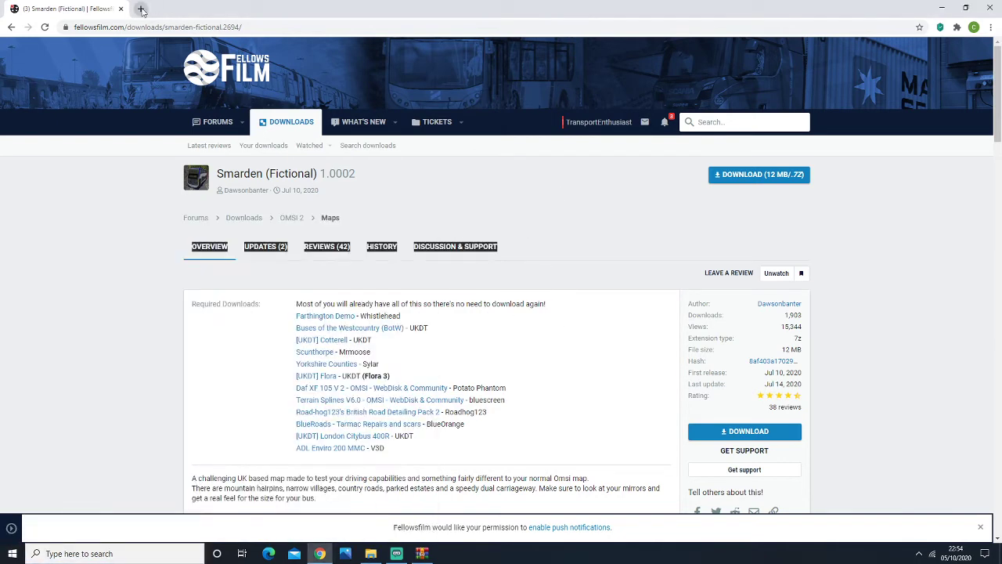
- Search Google for "omsi 2 map tools" in a new browser tab
click(142, 10)
click(453, 208)
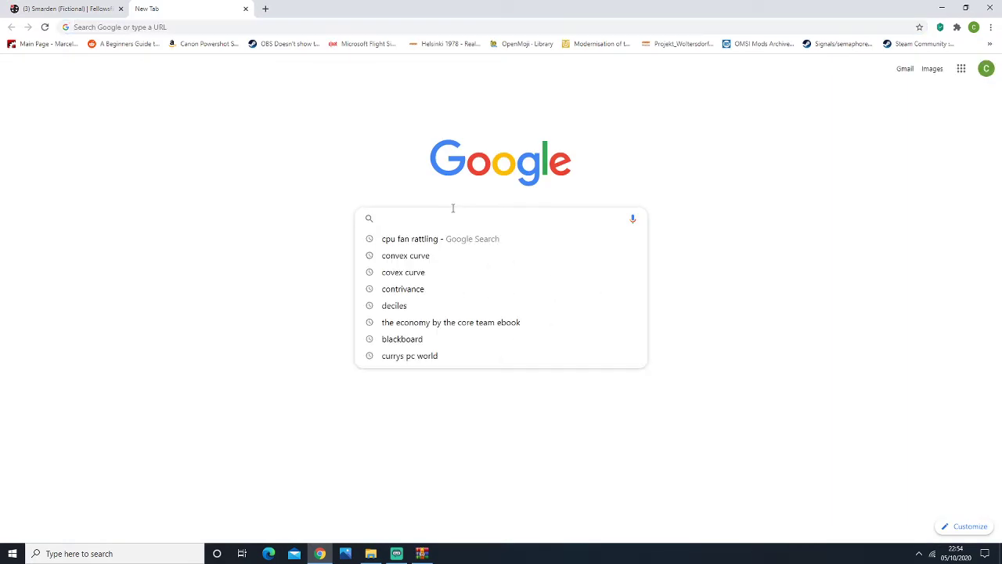
text(omsi 2 maop)
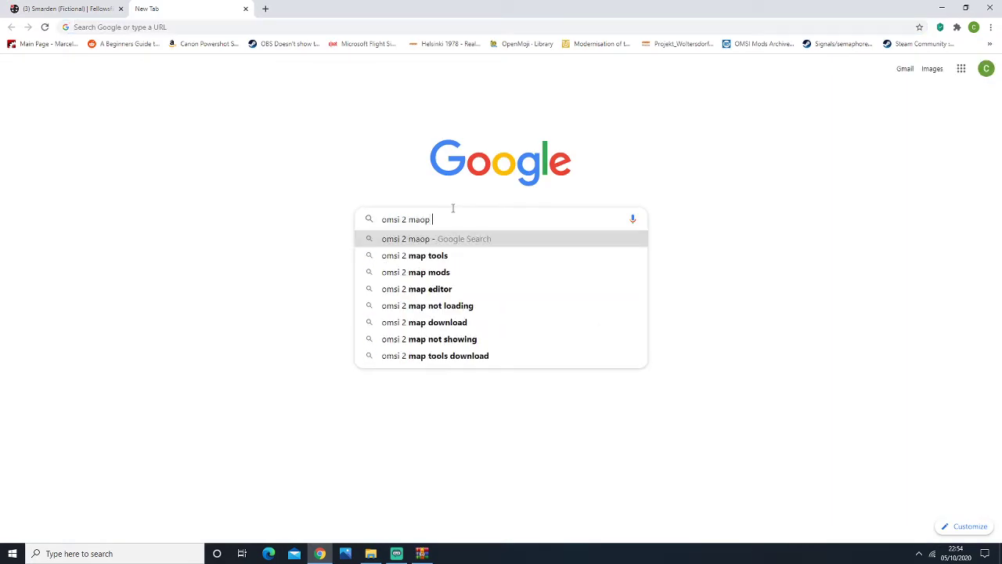
key(BackSpace)
key(BackSpace)
key(BackSpace)
text(p tools)
key(Return)
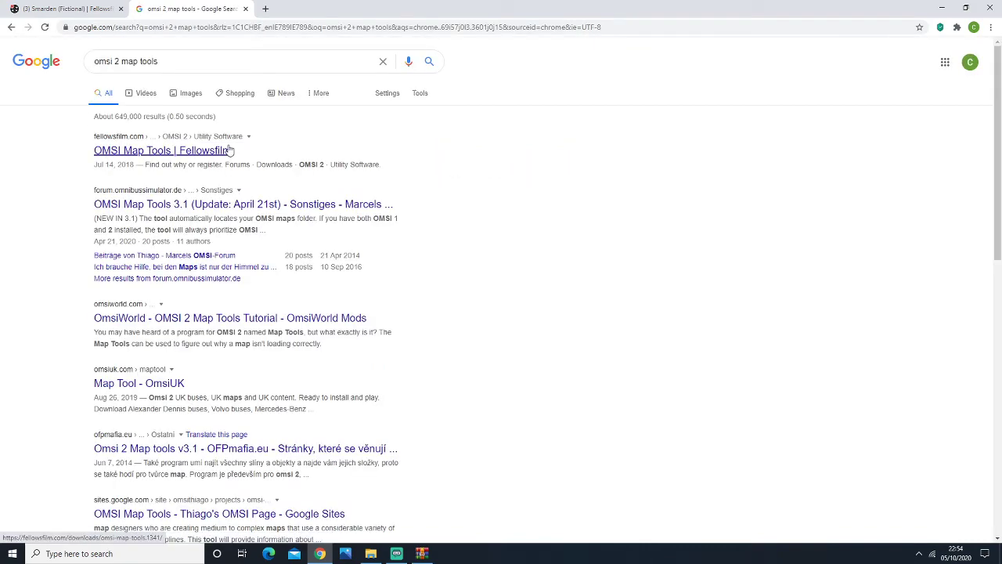
- Download OMSI Map Tools 3.1 from its Fellowsfilm page and launch maptools.exe from the downloaded archive
click(229, 149)
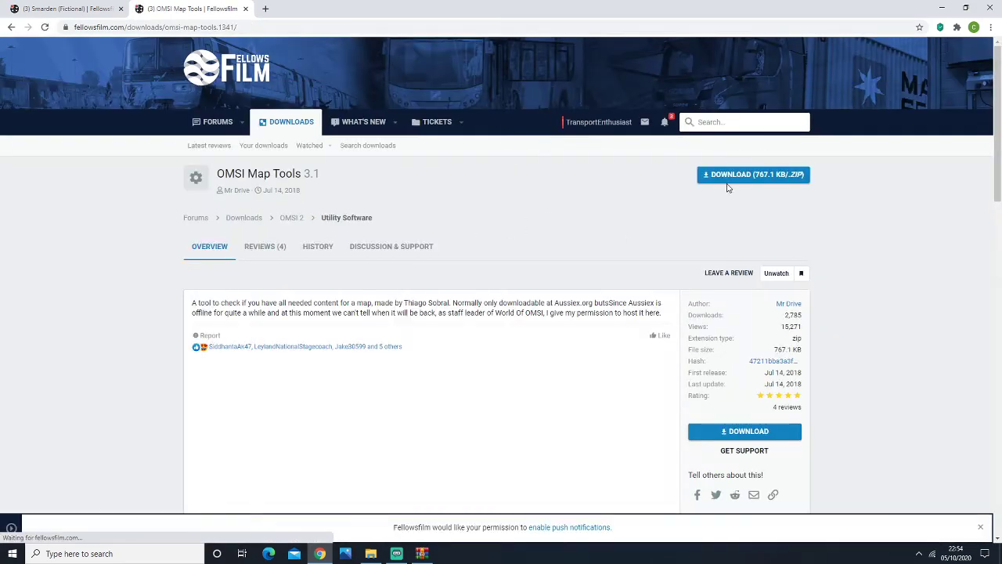
click(726, 182)
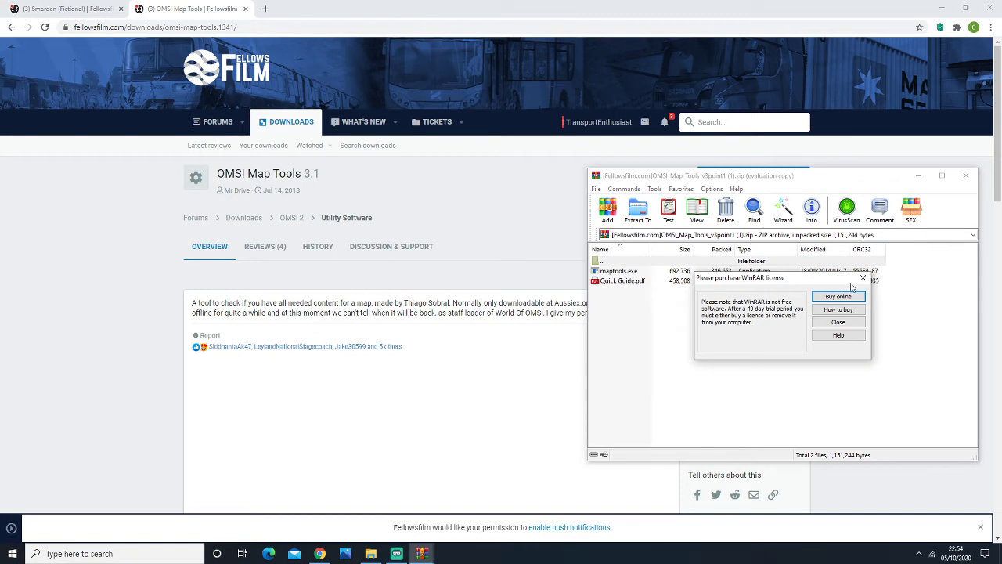
click(860, 271)
click(716, 271)
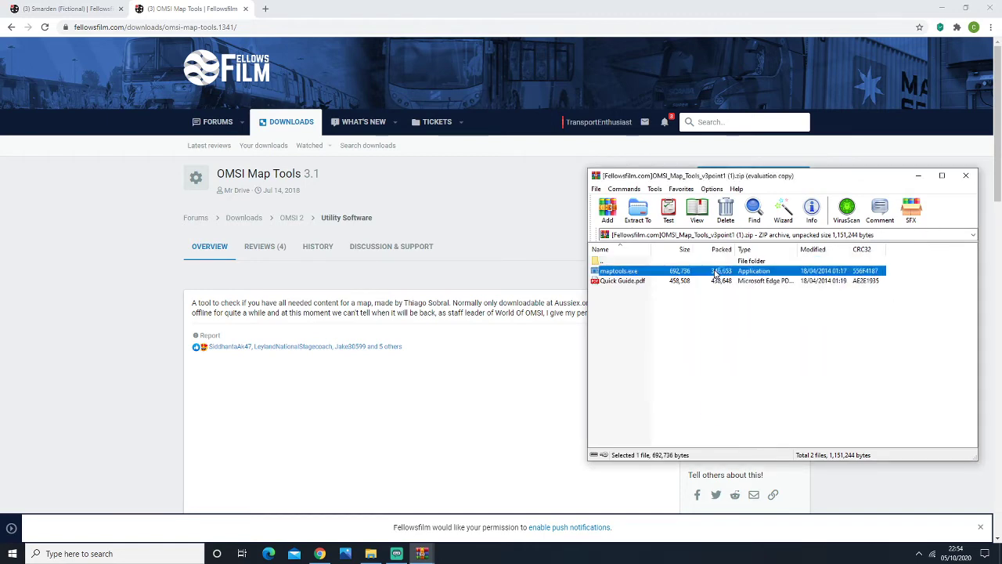
double_click(716, 272)
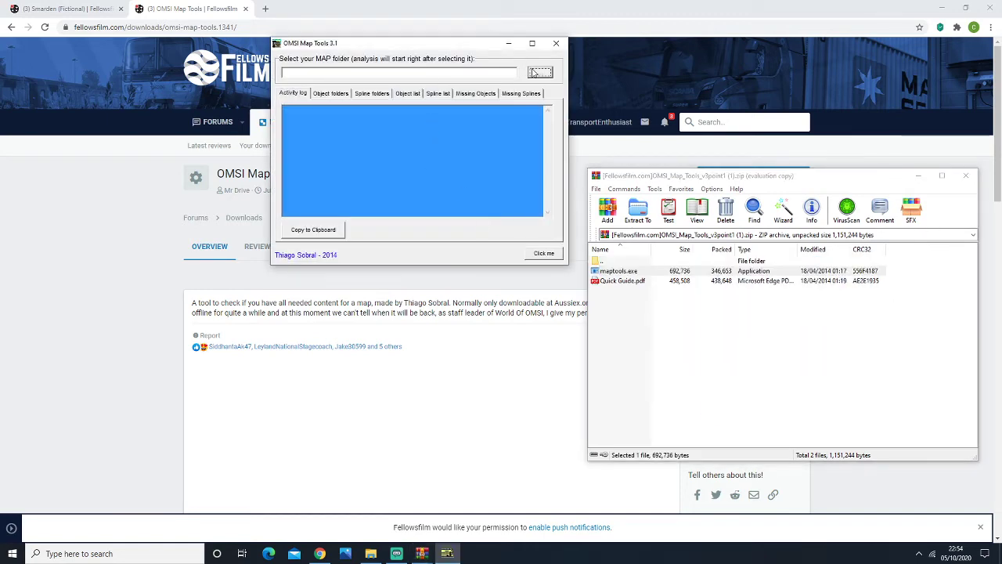
- Run the OMSI Map Tools analysis on the Smarden (Fictional) map folder
click(538, 73)
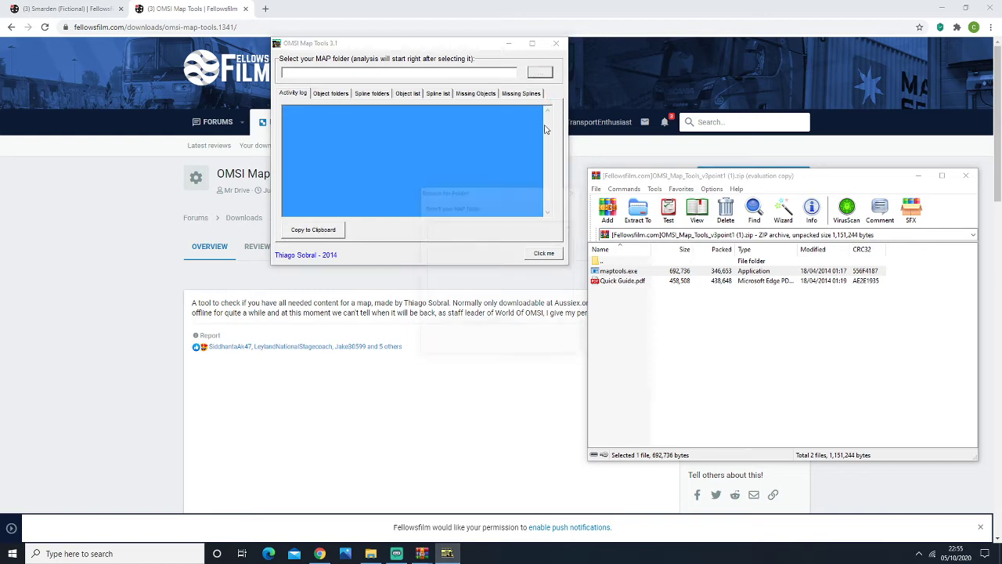
drag(572, 264, 558, 288)
click(548, 291)
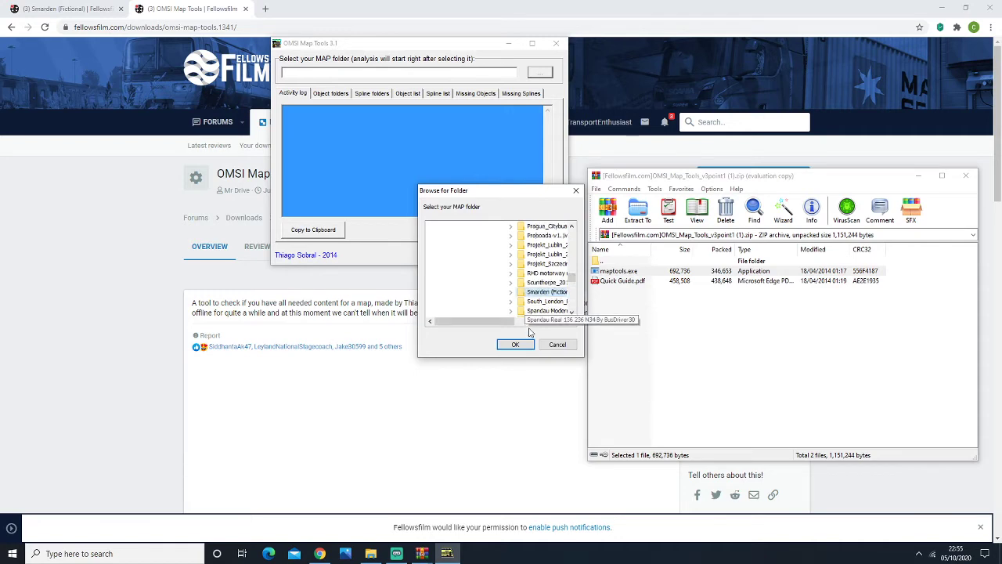
click(516, 344)
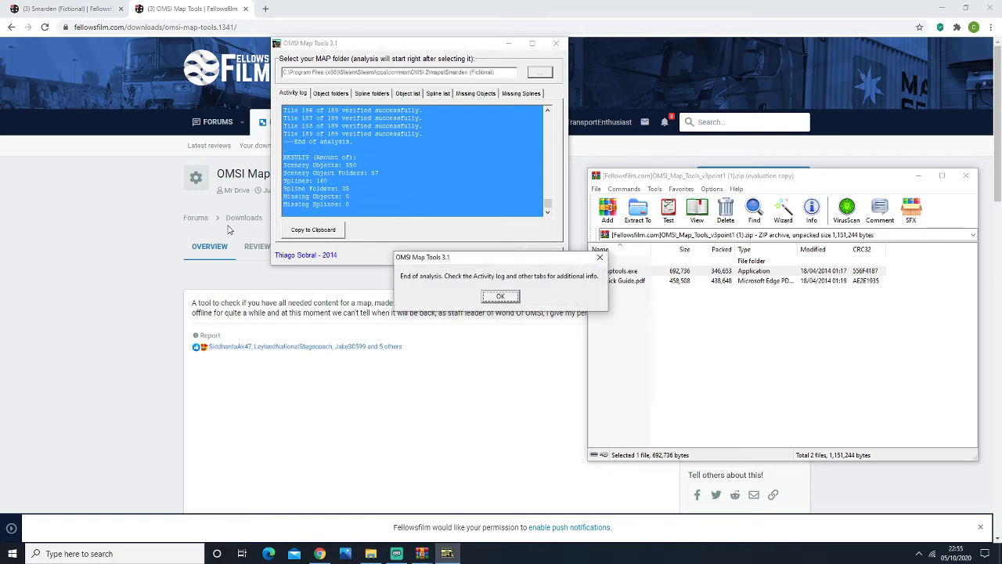
click(505, 296)
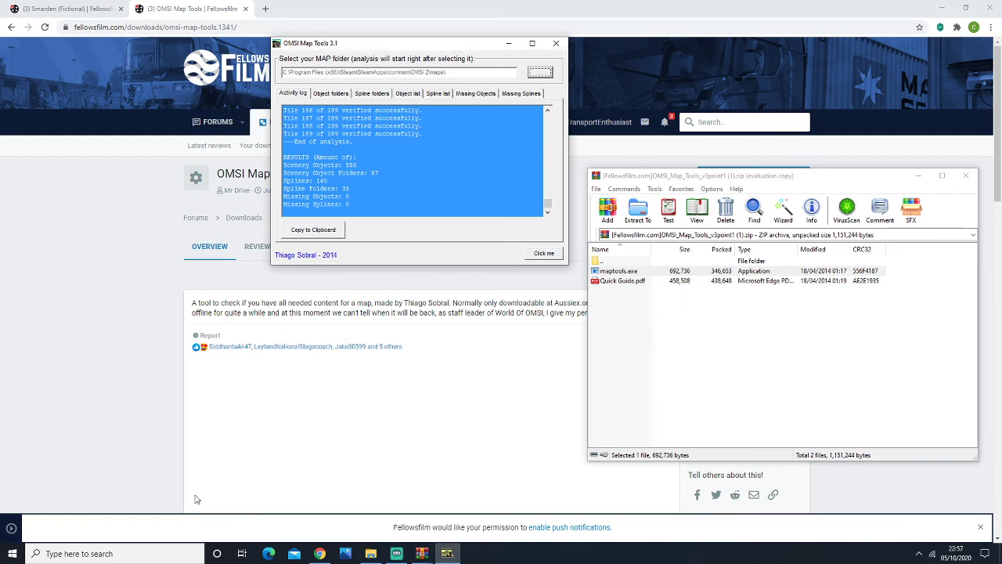
- Examine the object list, spline list, missing objects and missing splines in the analysis results
click(407, 94)
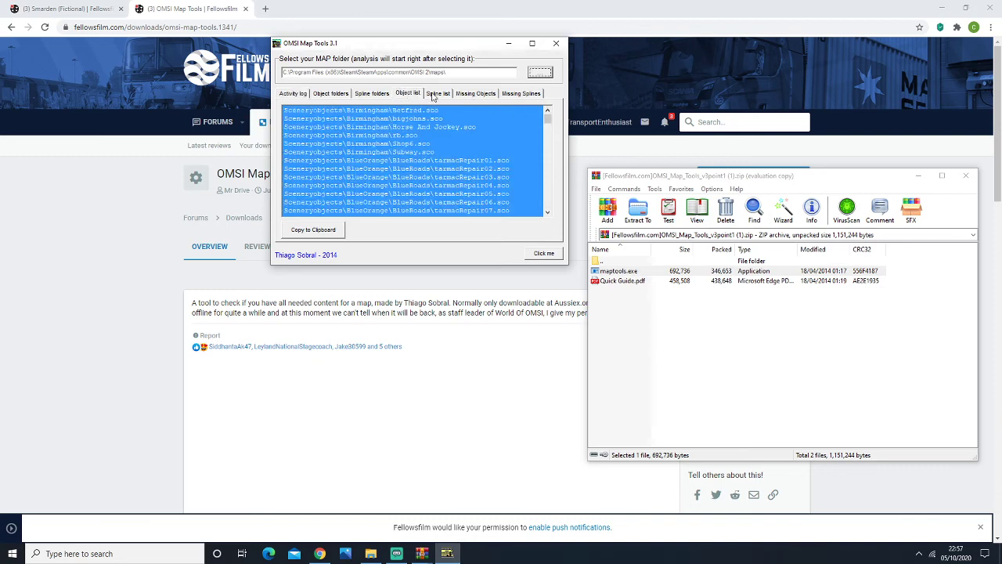
click(436, 93)
click(481, 93)
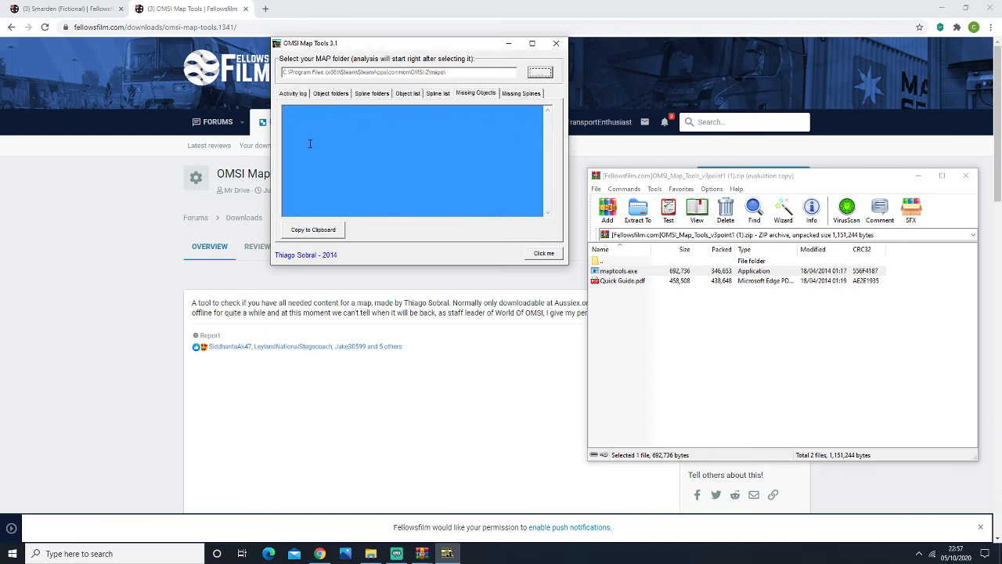
click(535, 95)
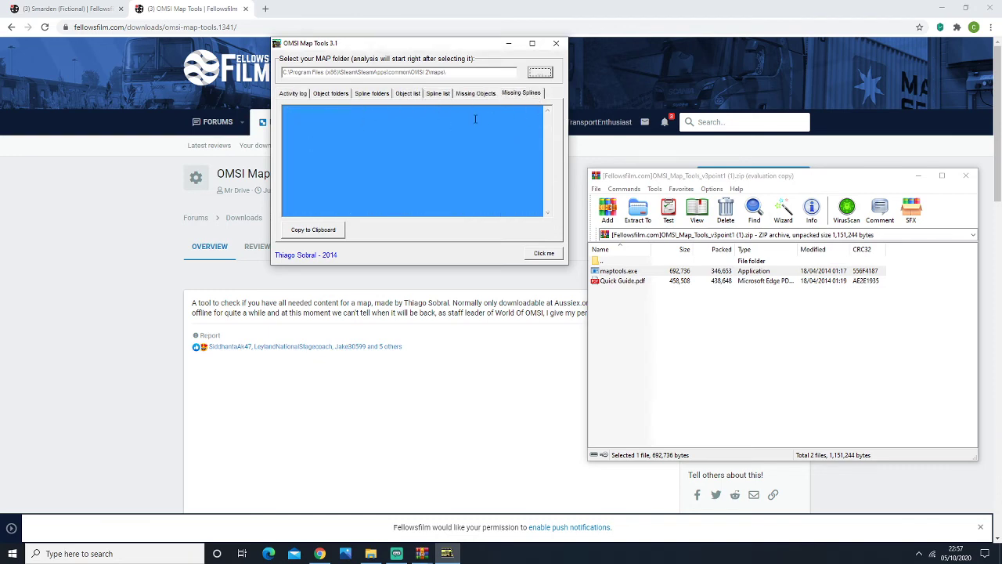
- Close OMSI Map Tools and its archive without putting the modified files back into the archive
click(556, 44)
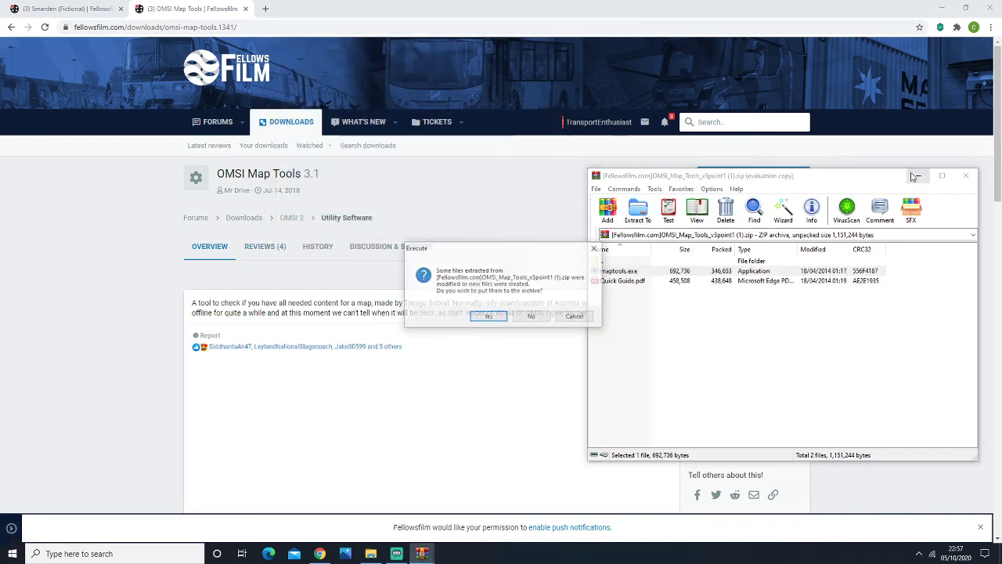
click(596, 248)
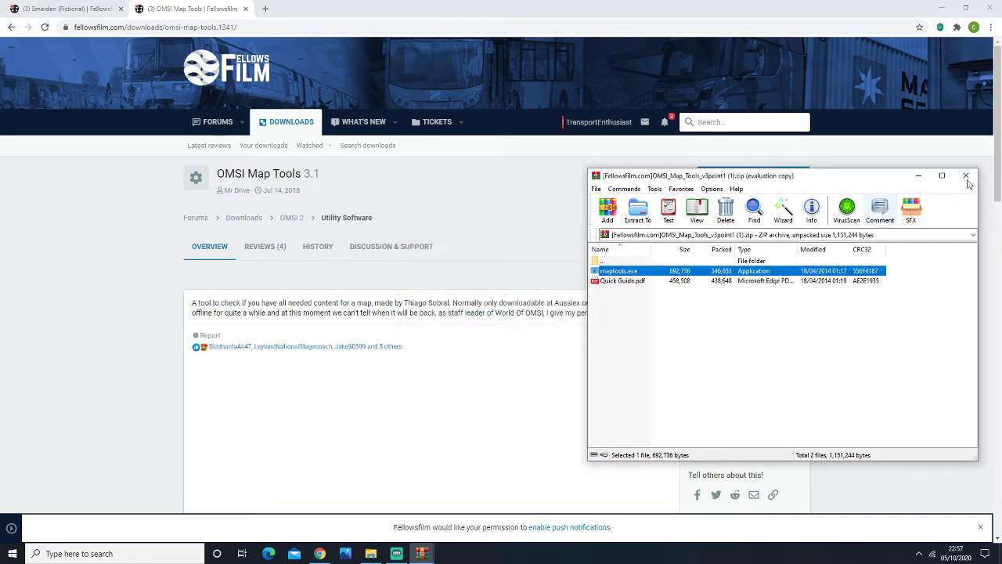
click(966, 176)
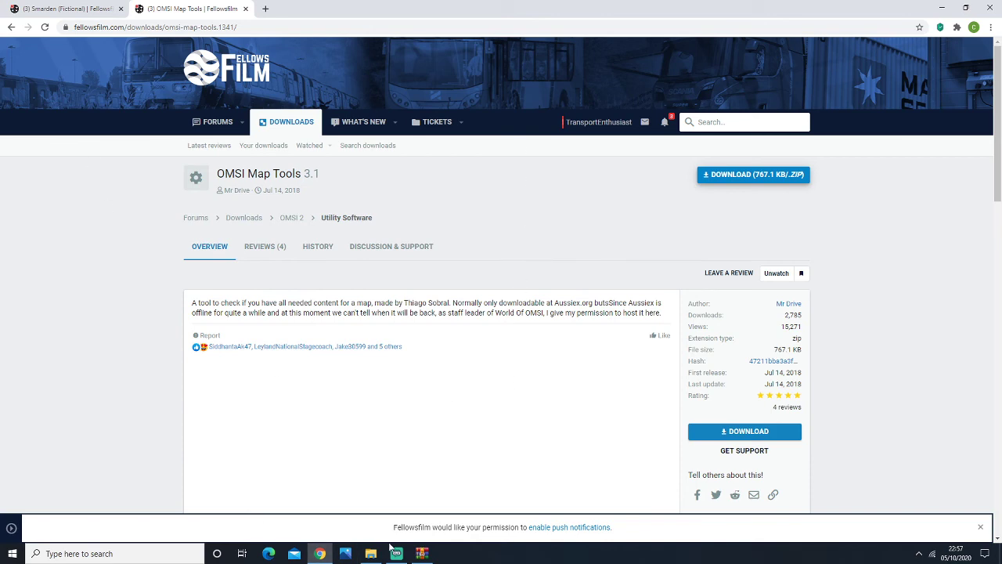
- Bring the Smarden archive and the OMSI 2 folder back into view side by side, and close the archive
click(422, 554)
click(621, 325)
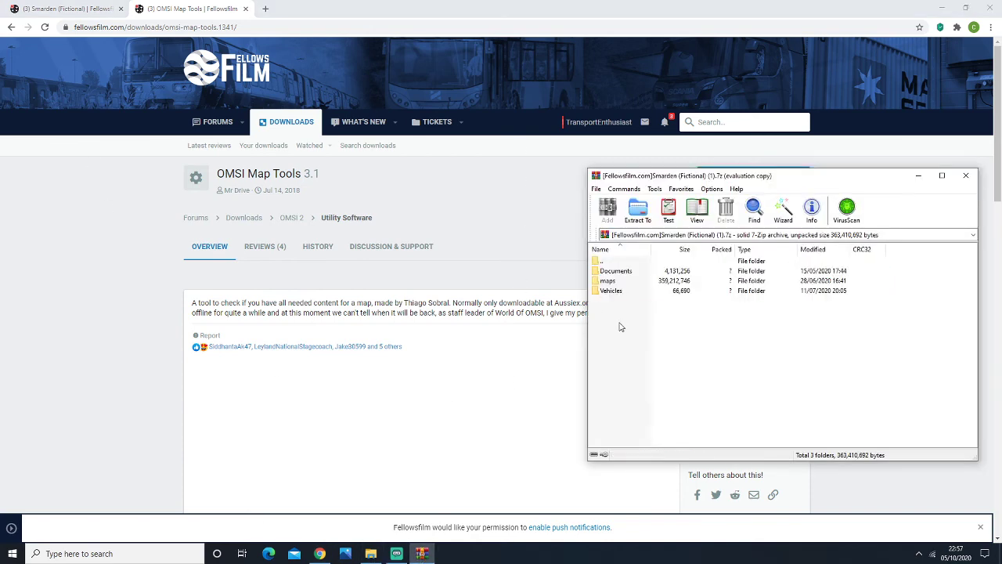
click(371, 554)
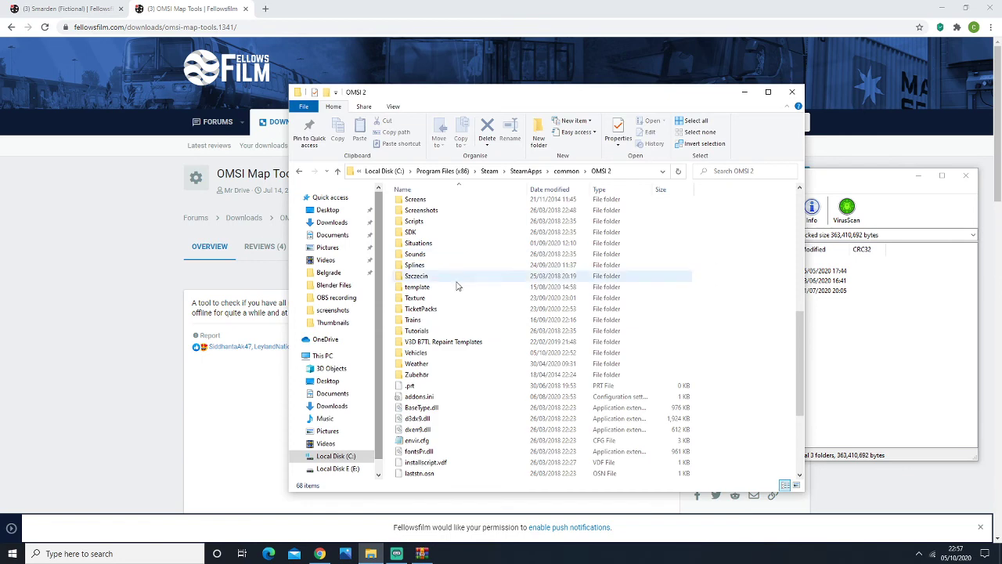
click(855, 333)
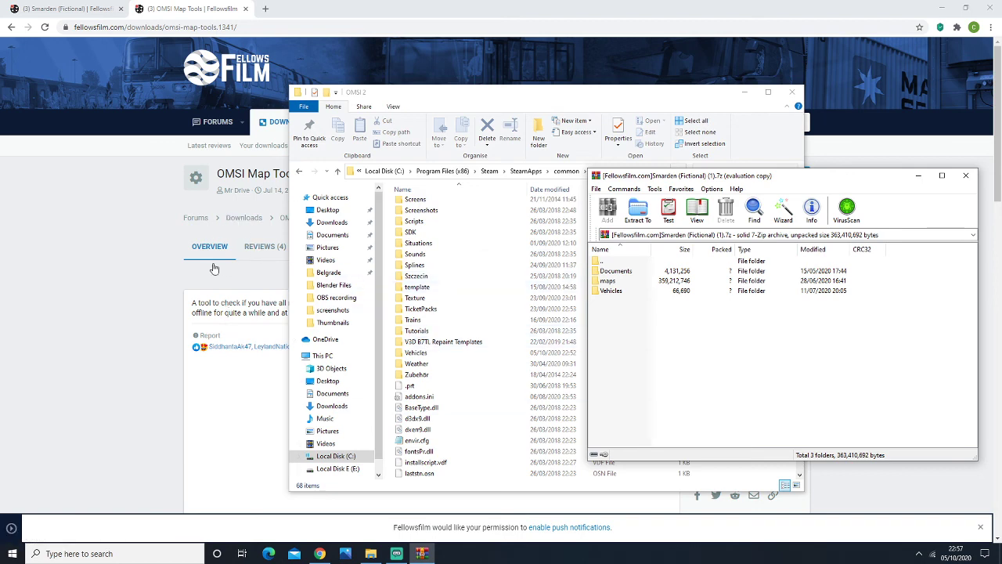
click(966, 176)
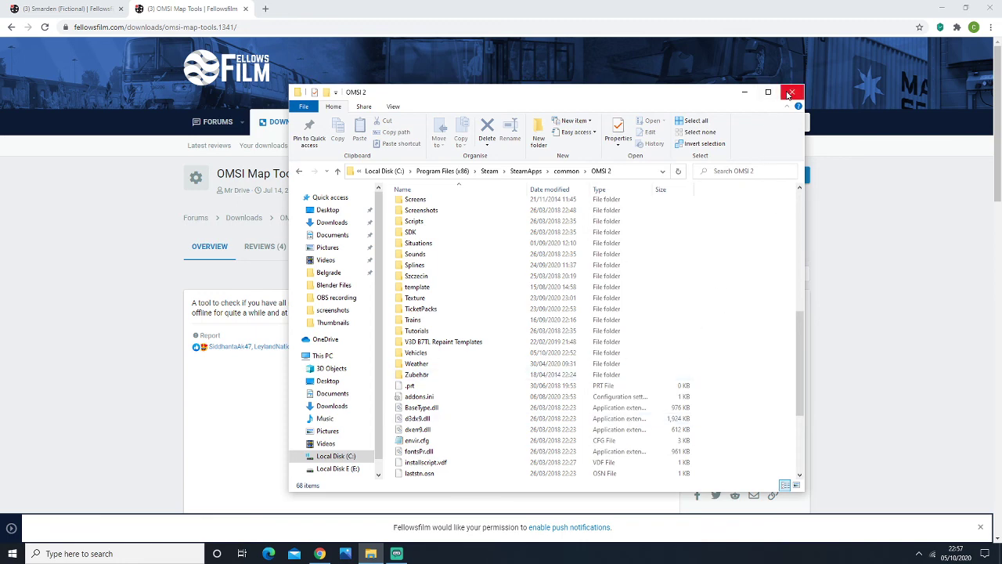
click(397, 554)
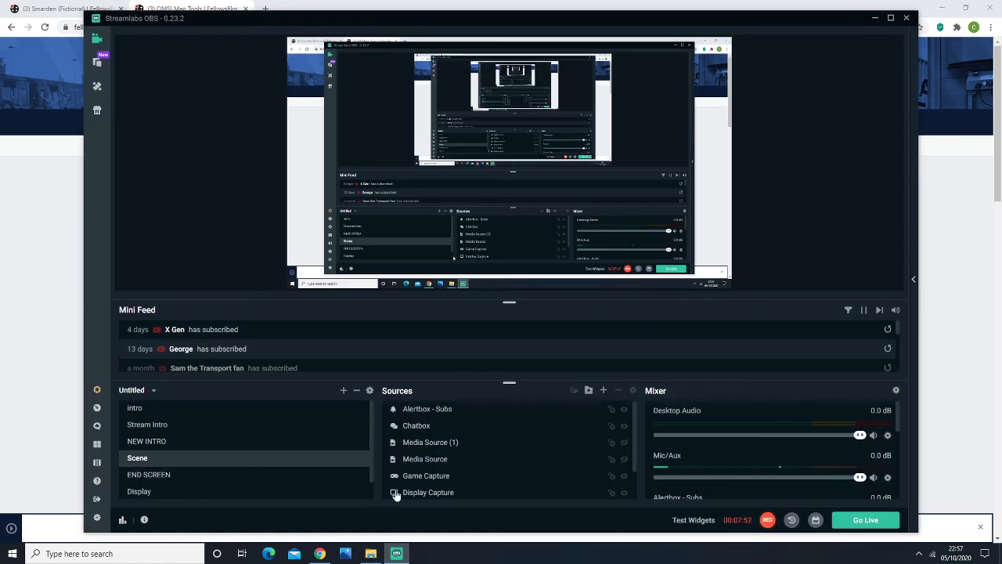